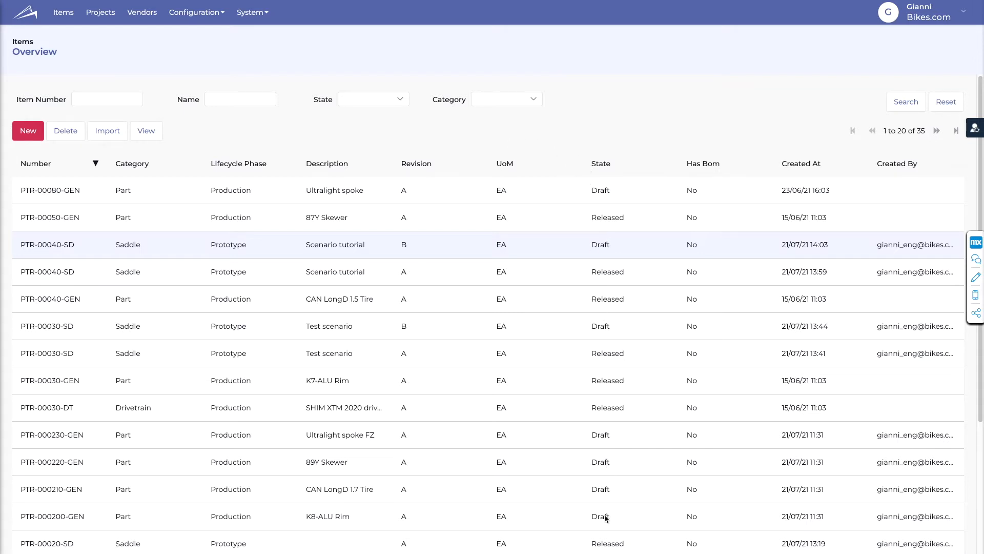
left_click(398, 99)
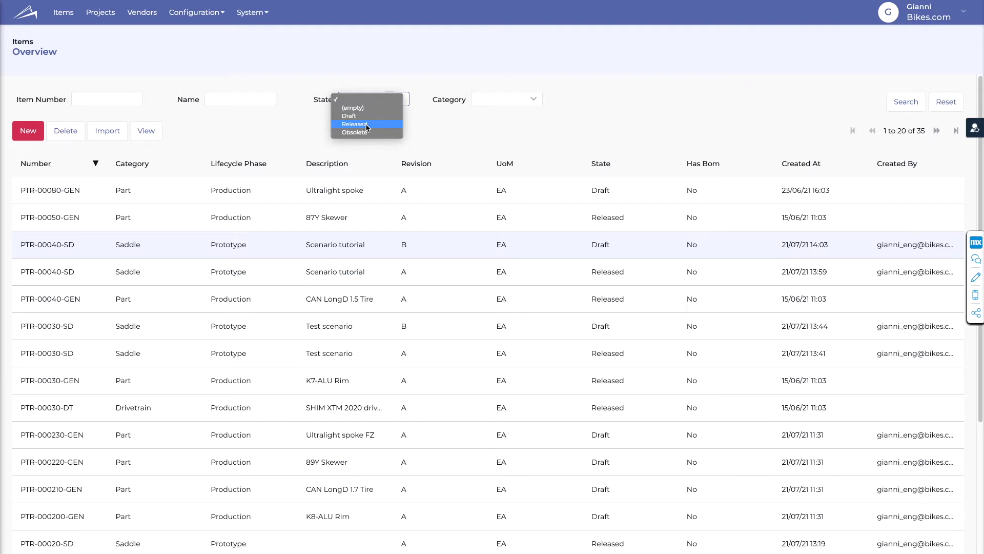
left_click(446, 125)
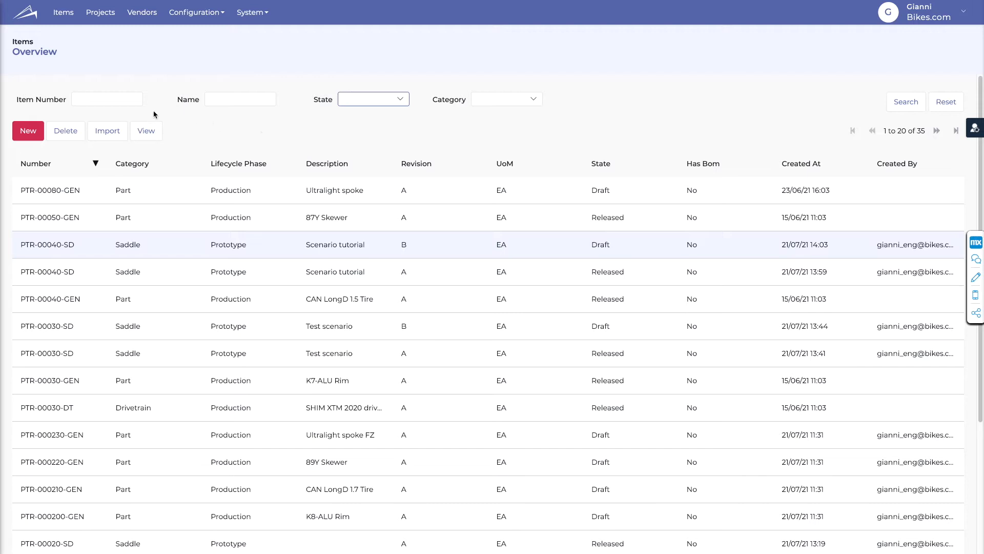
- Start a new item in the Saddle category and enter A as its revision
left_click(29, 133)
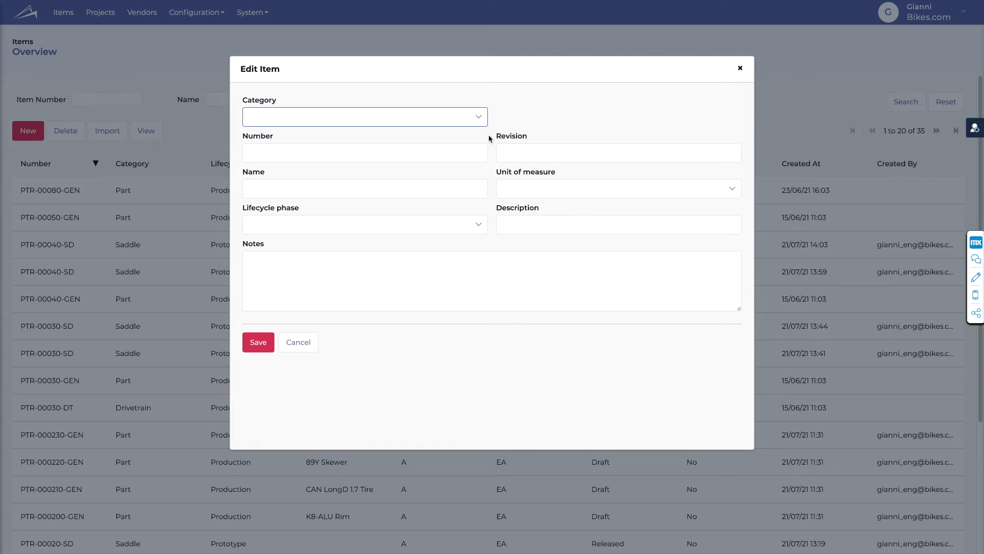
left_click(441, 118)
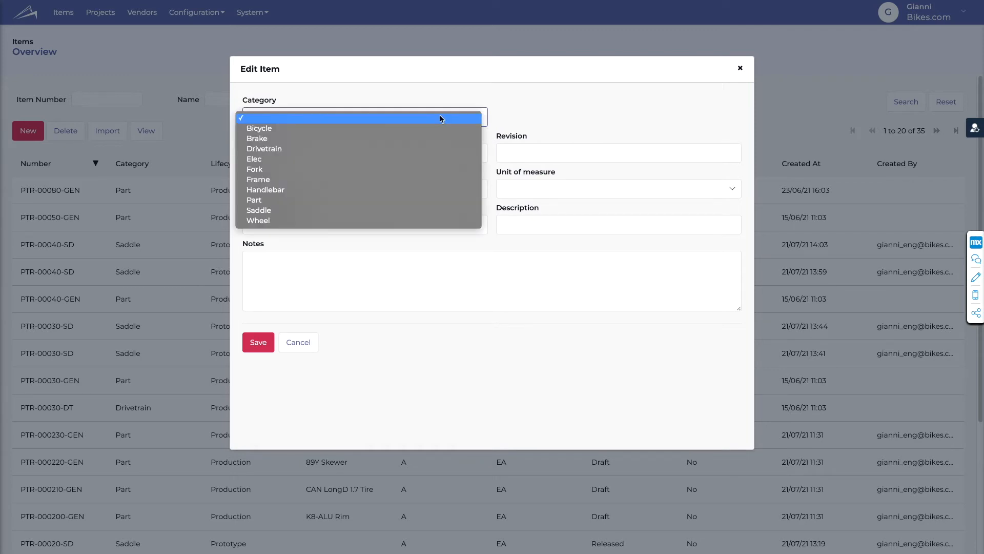
left_click(405, 210)
triple_click(308, 153)
left_click(265, 152)
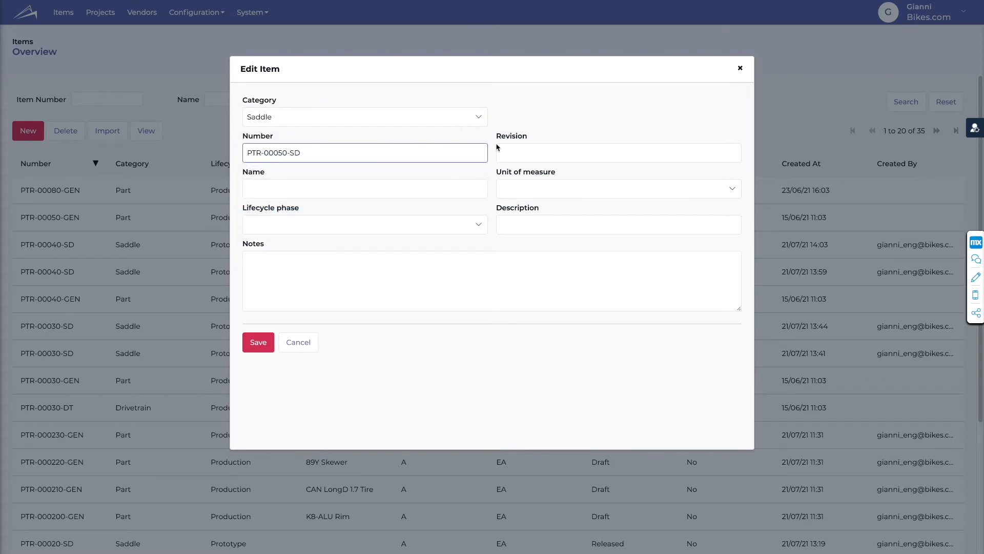
left_click(545, 157)
type("A")
key("Tab")
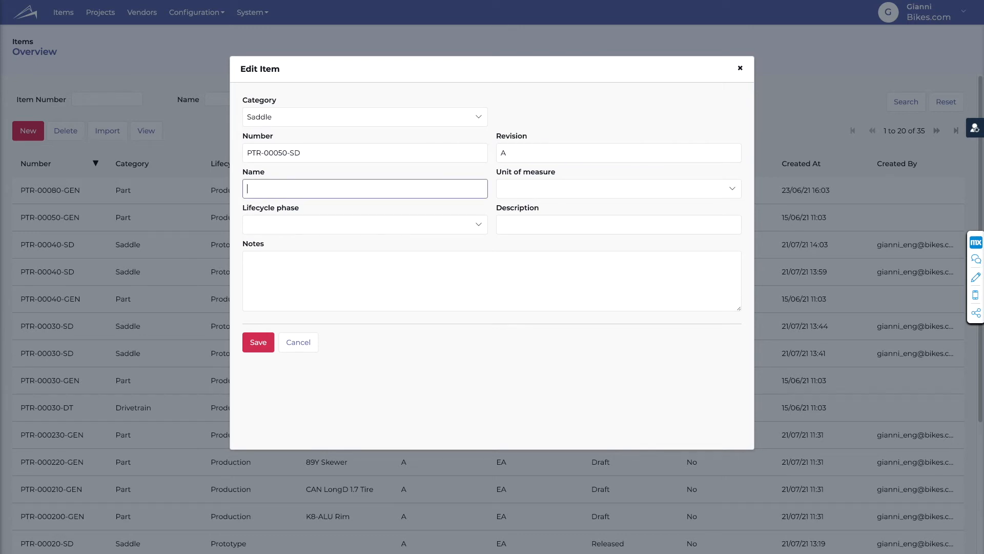
- Copy the item number PTR-00050-SD into the new item's name
left_click_drag(308, 152, 240, 150)
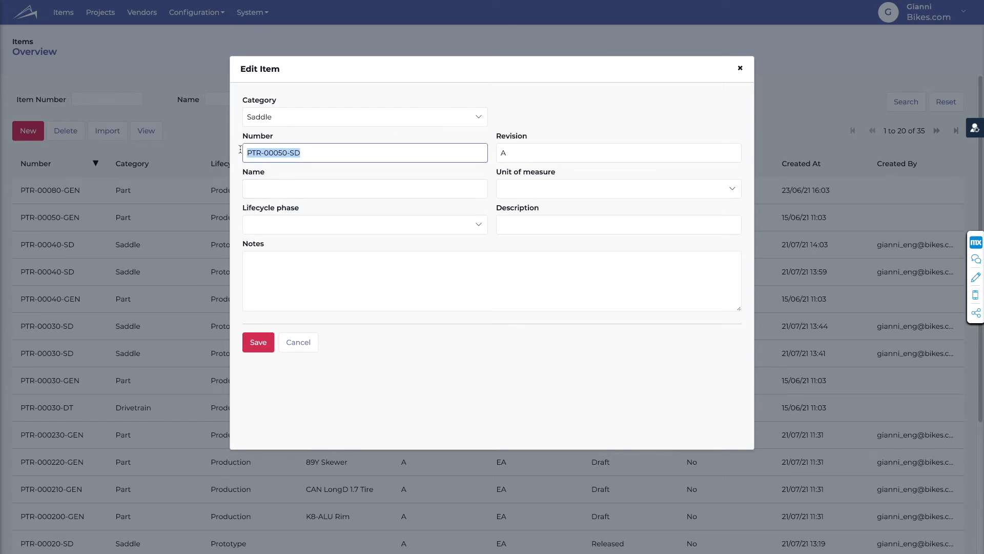
key("ctrl+c")
left_click(277, 190)
key("ctrl+v")
- Set the new item's unit of measure to EA and its lifecycle phase to Prototype
left_click(535, 190)
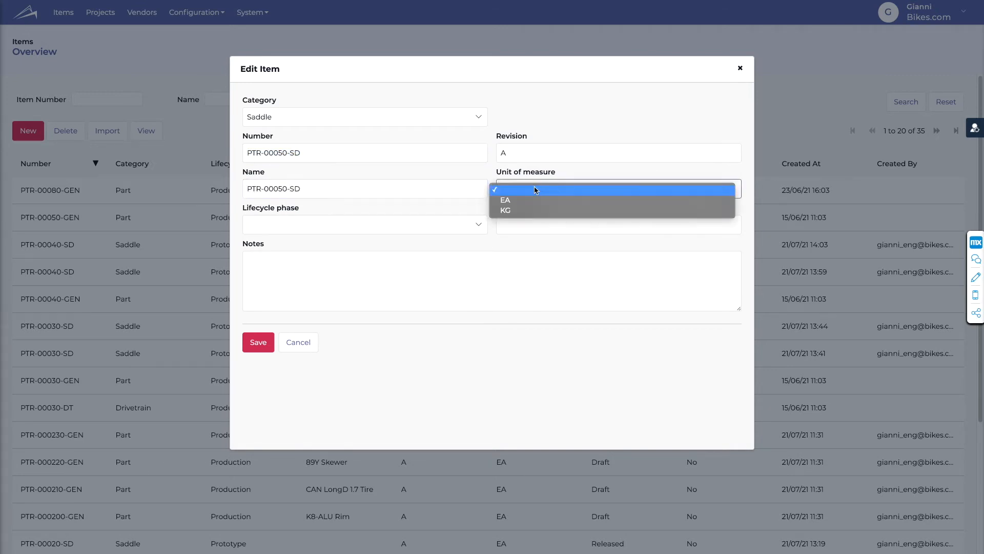
left_click(533, 201)
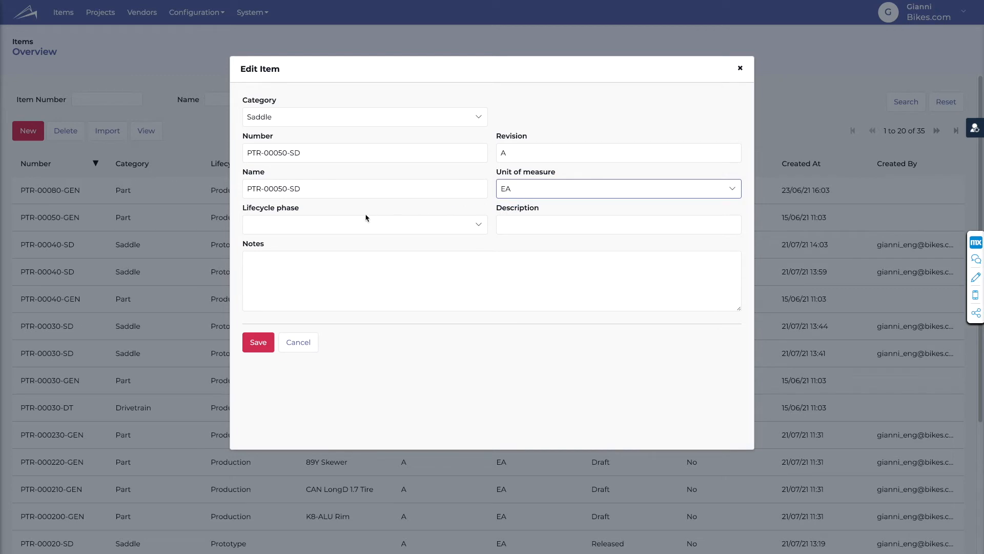
left_click(330, 226)
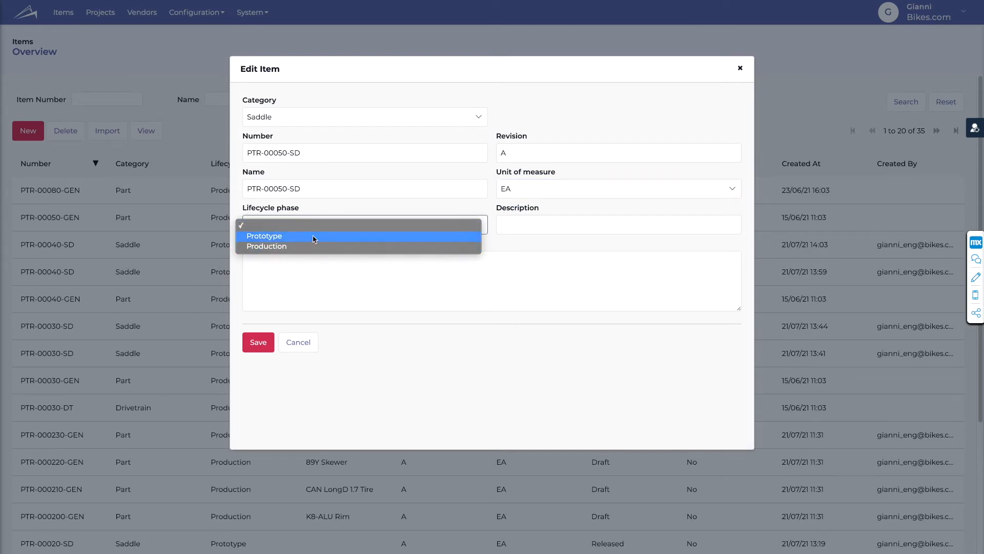
left_click(315, 236)
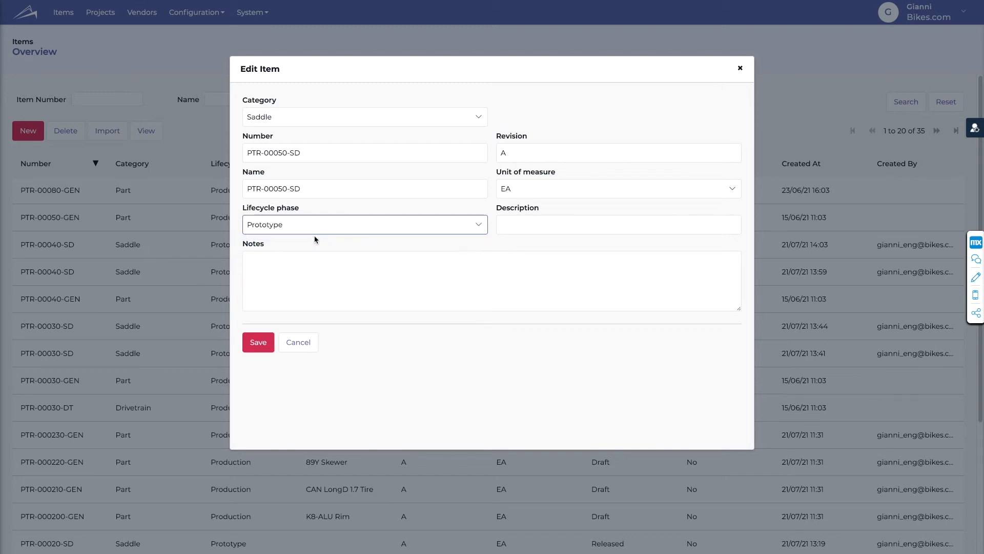
- Enter "Scenario video" as the item's description and notes, and save the item
left_click(530, 224)
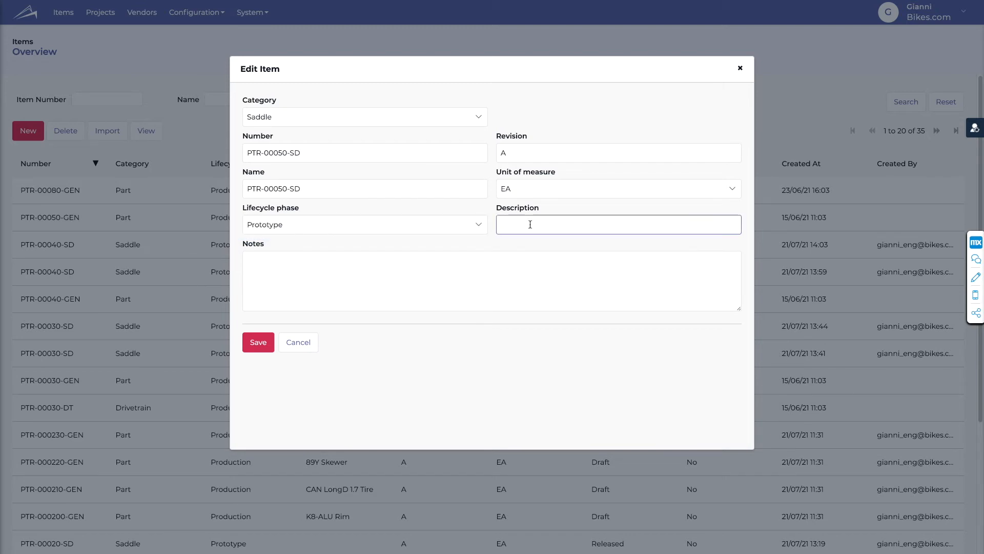
type("ScenRI")
key("BackSpace")
key("BackSpace")
type("e")
key("BackSpace")
type("ario video")
key("ctrl+a")
left_click(469, 292)
key("ctrl+v")
left_click(263, 341)
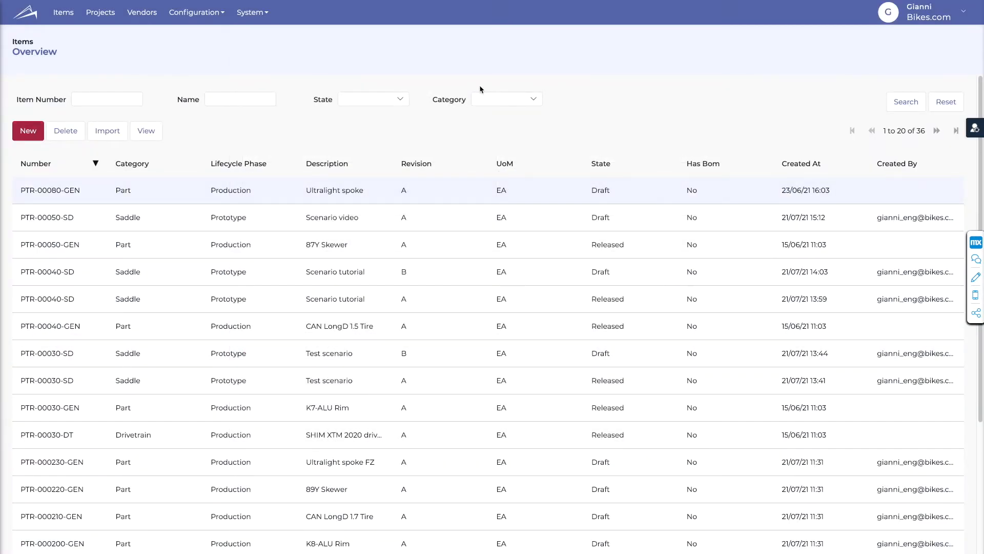
- Filter the item list by the Saddle category and open item PTR-00050-SD
left_click(488, 100)
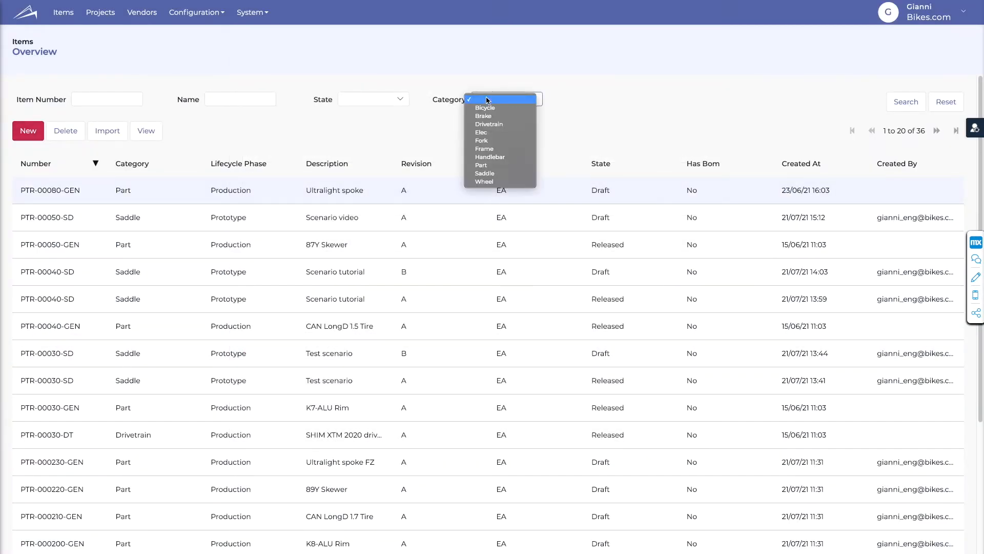
left_click(489, 174)
left_click(903, 100)
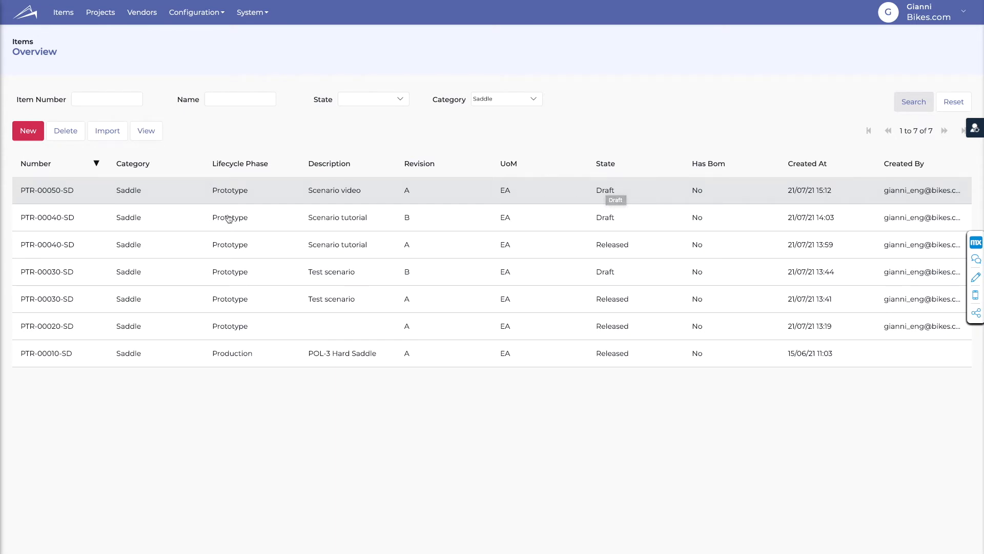
left_click(148, 134)
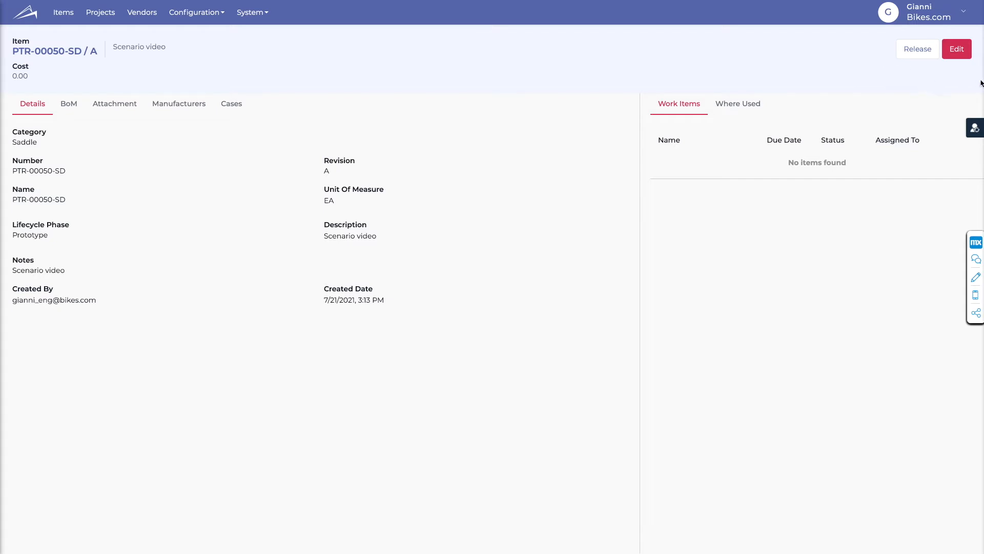
- Edit the item to attach the file spec_saddle.gif, and close the edit mode
left_click(959, 51)
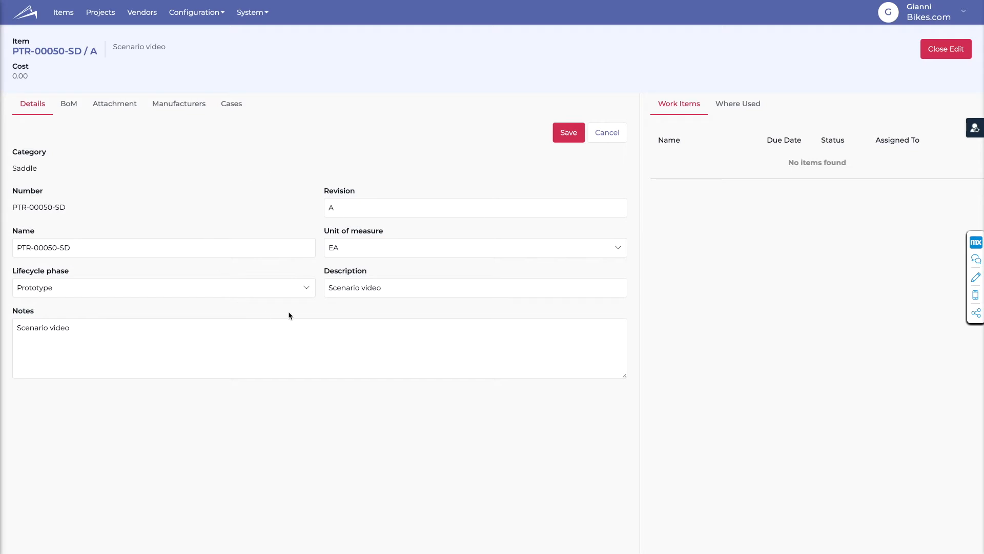
left_click(113, 109)
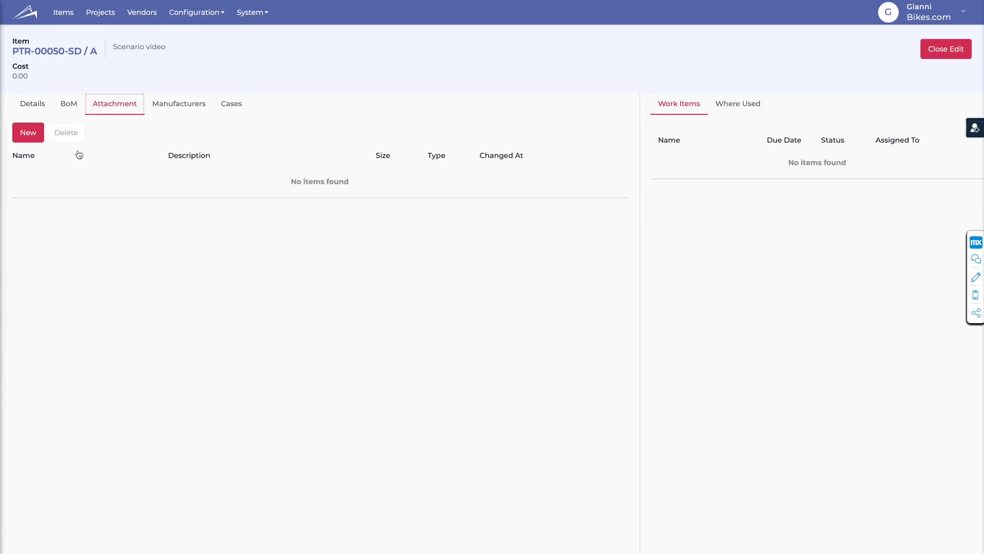
left_click(28, 132)
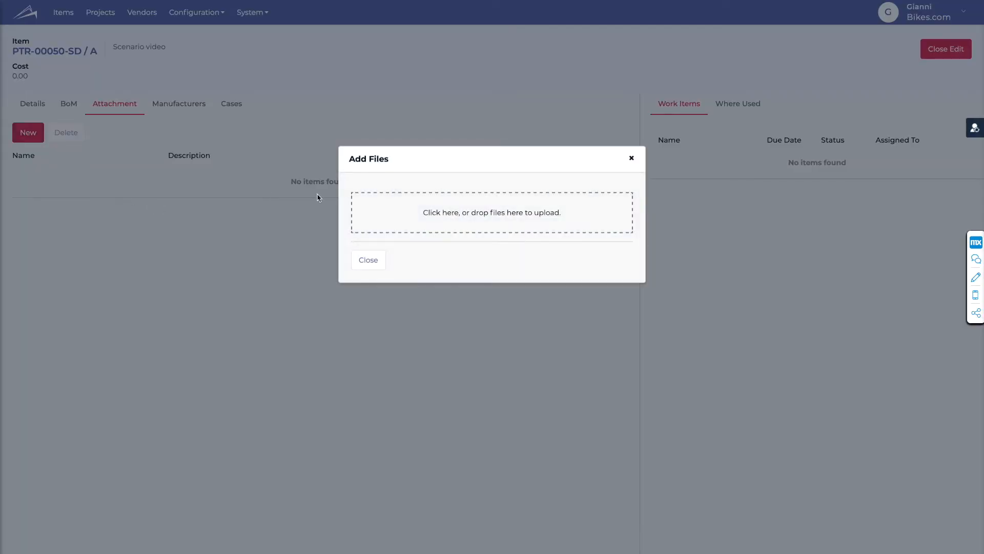
left_click(510, 215)
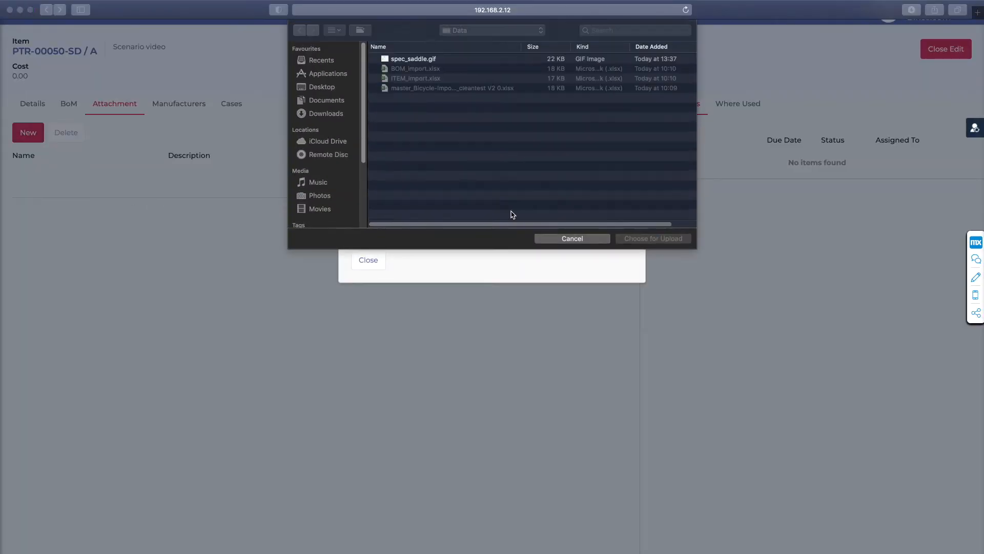
left_click(430, 61)
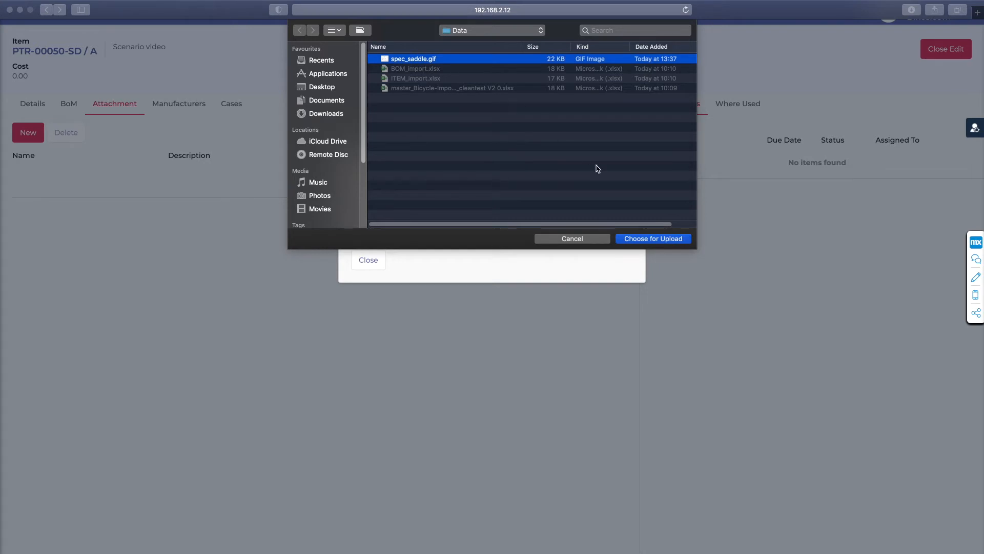
left_click(626, 240)
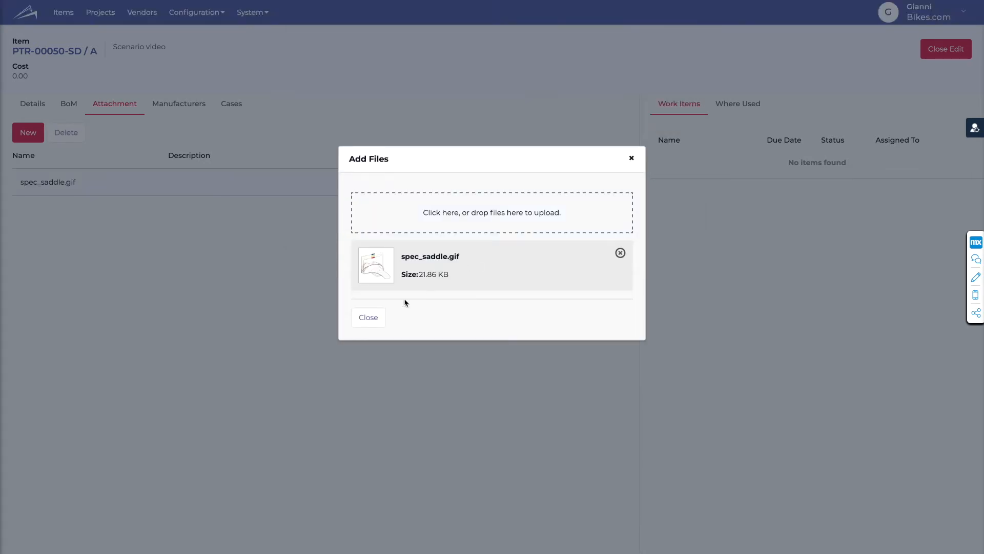
left_click(368, 318)
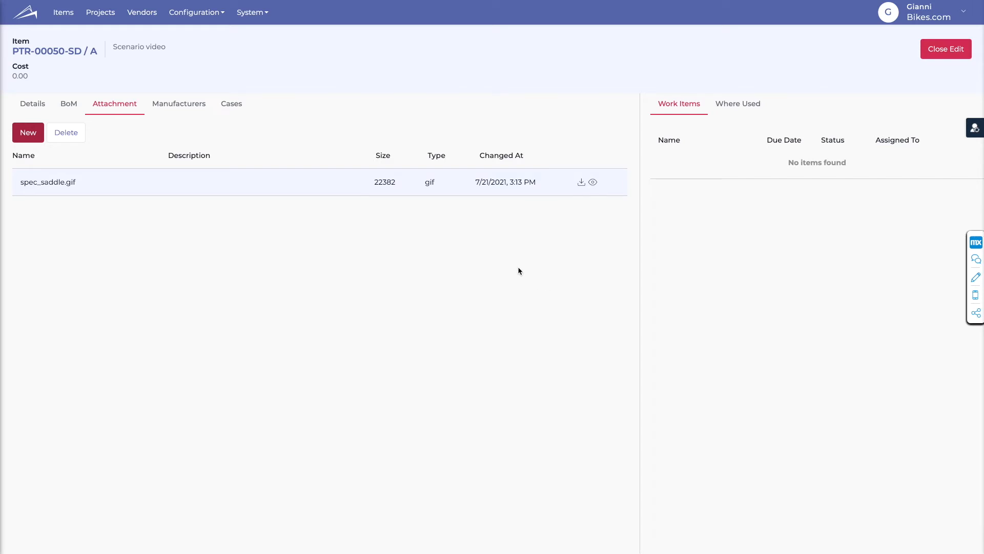
left_click(951, 53)
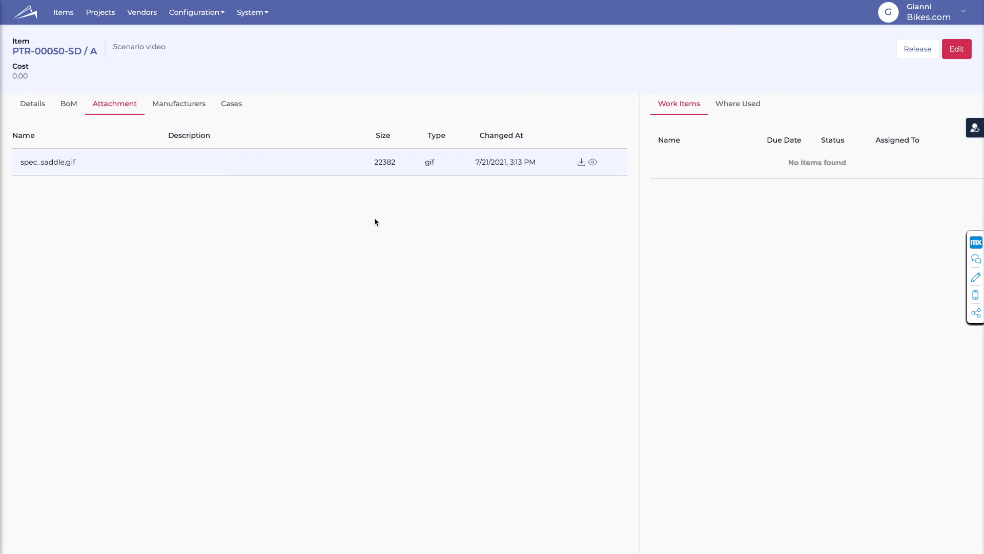
- Return to the item's details and release revision A of PTR-00050-SD
left_click(26, 105)
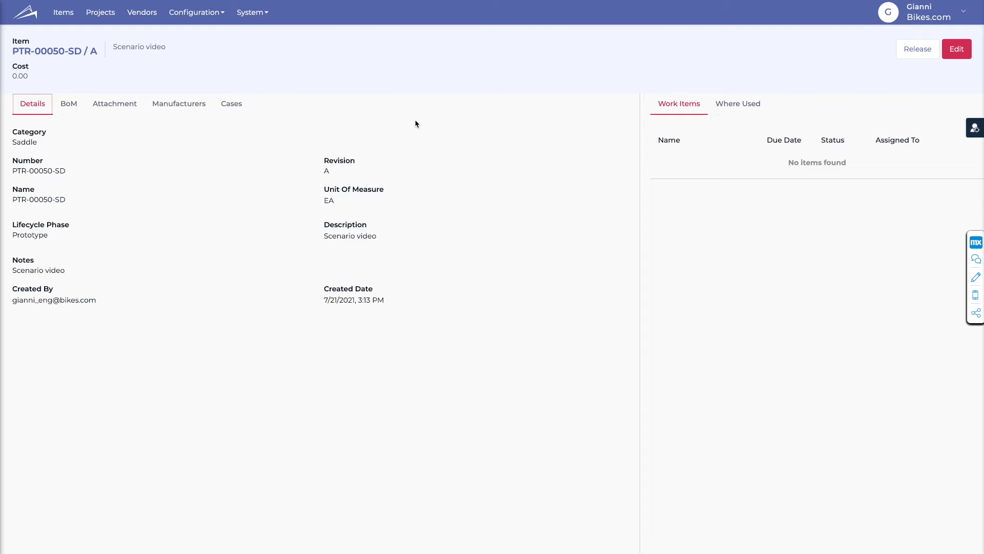
left_click(905, 49)
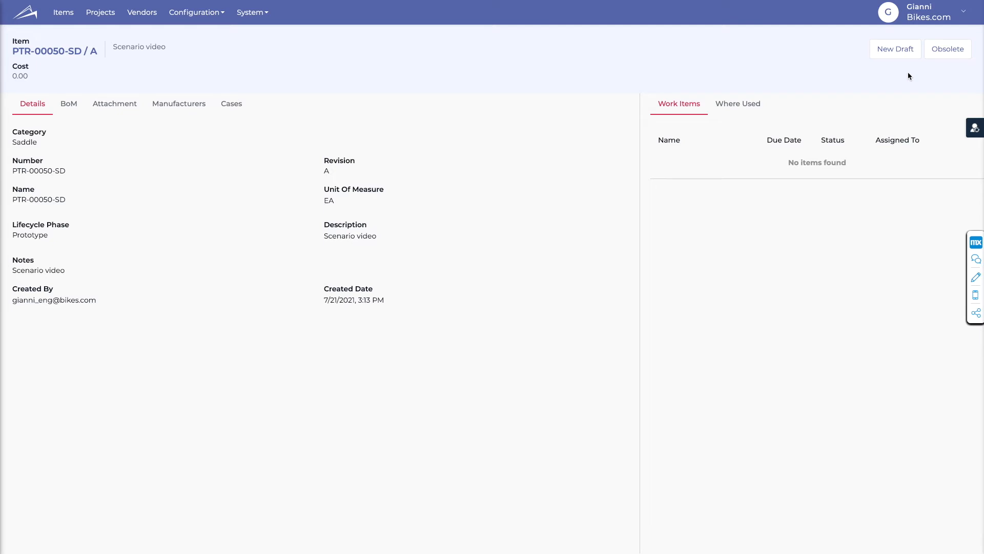
- Preview the released item's spec_saddle.gif attachment and return to the item details
left_click(109, 107)
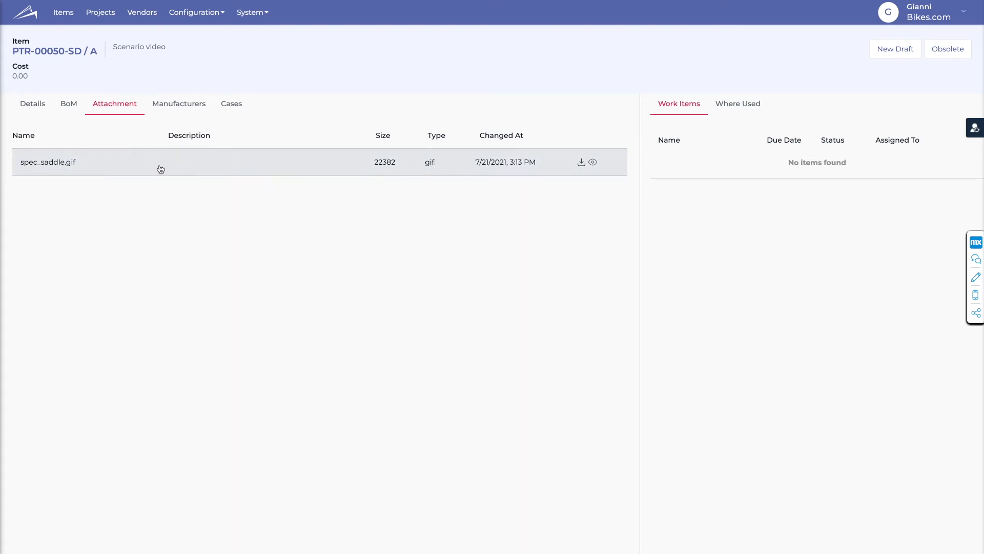
left_click(593, 163)
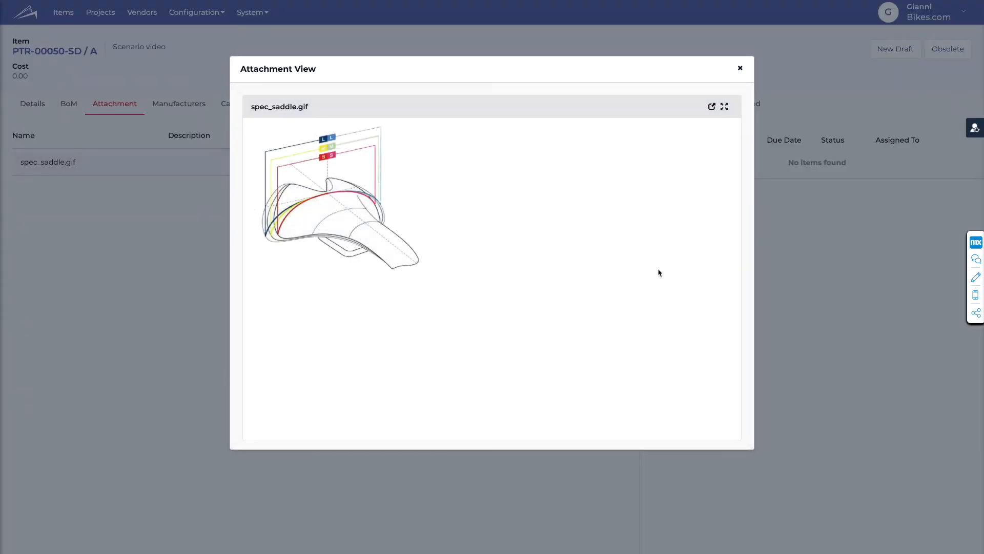
left_click(739, 68)
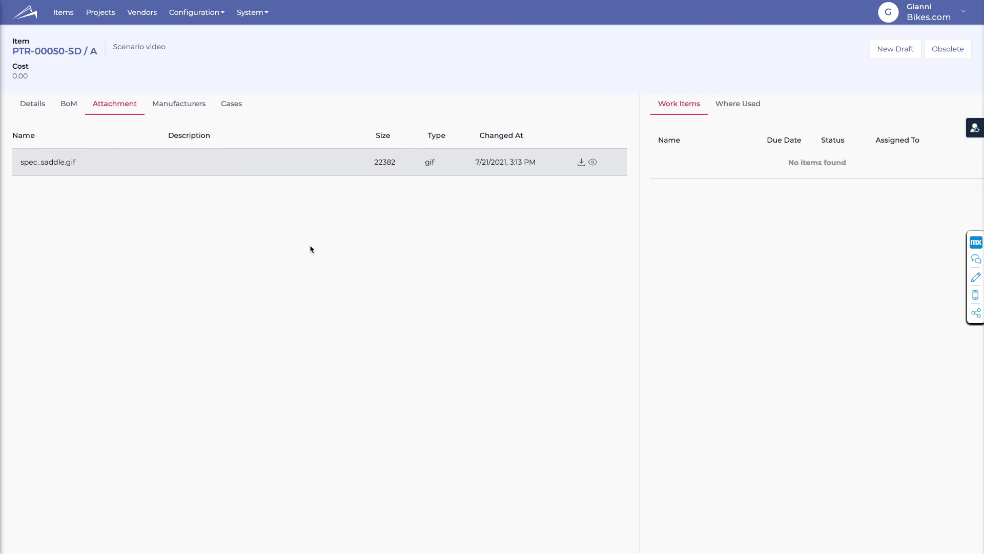
left_click(27, 107)
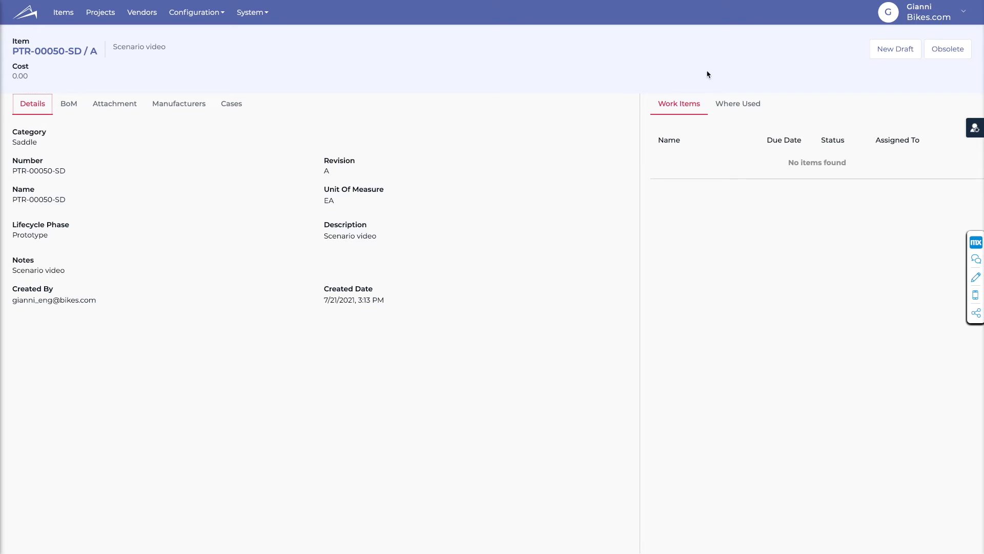
- Create a new draft of the released item PTR-00050-SD and set its revision to B
left_click(892, 53)
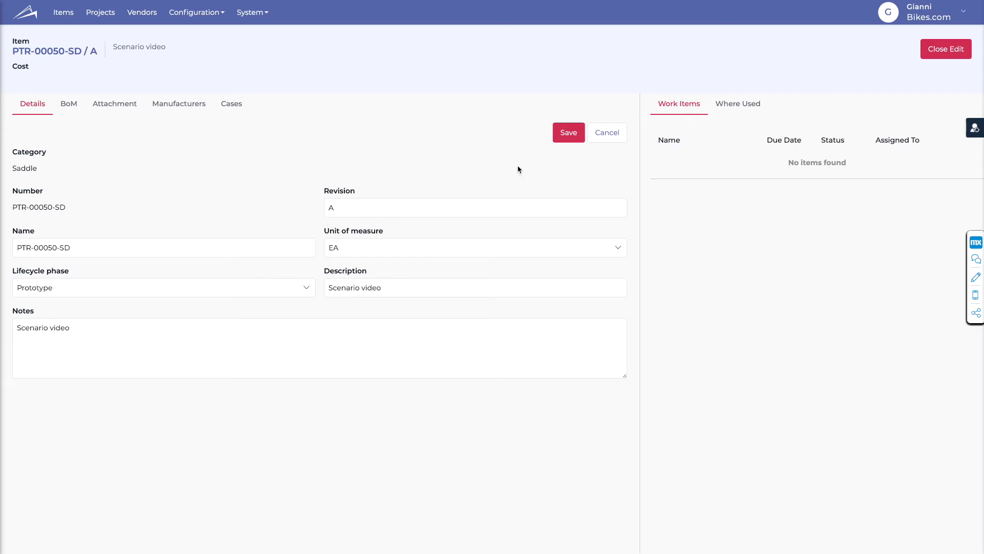
left_click(569, 133)
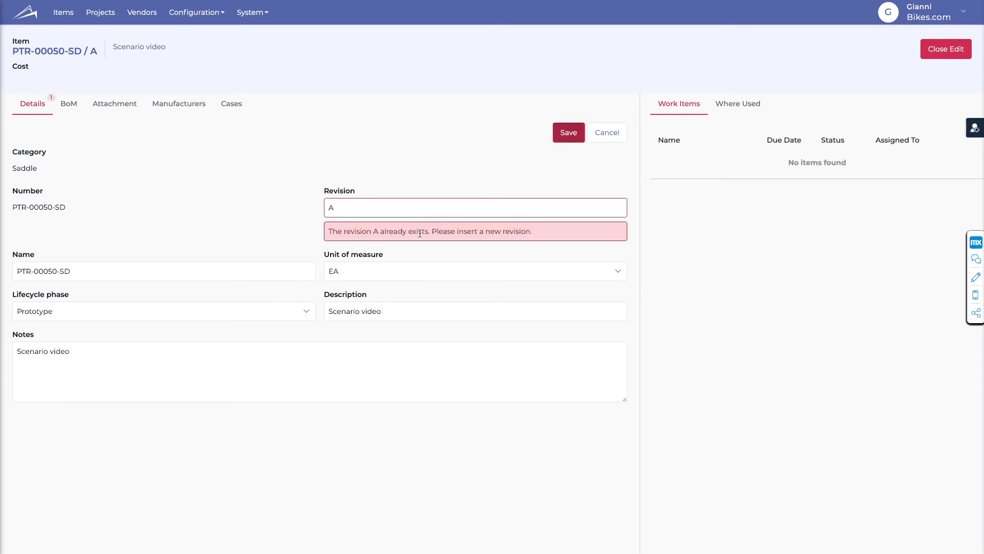
left_click_drag(328, 231, 551, 227)
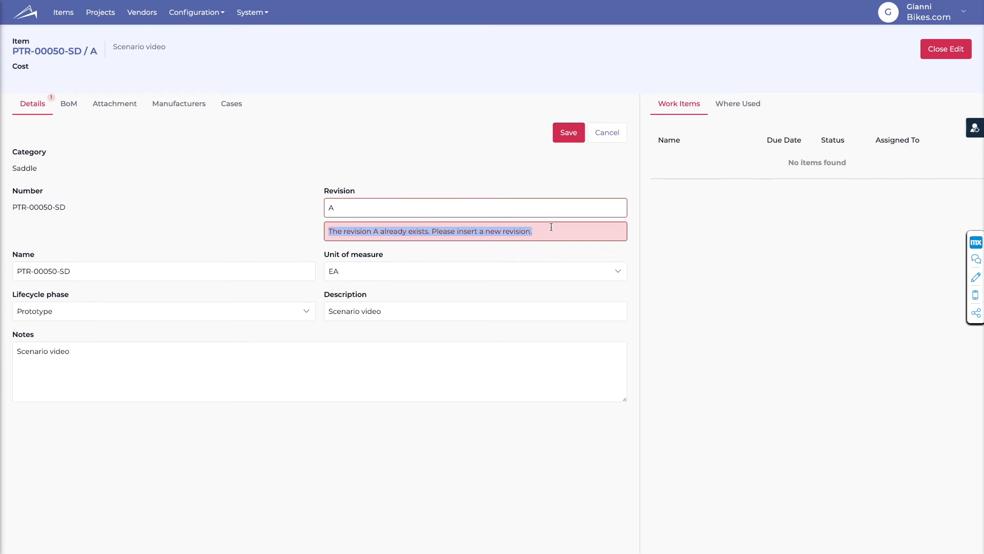
left_click(552, 227)
double_click(345, 208)
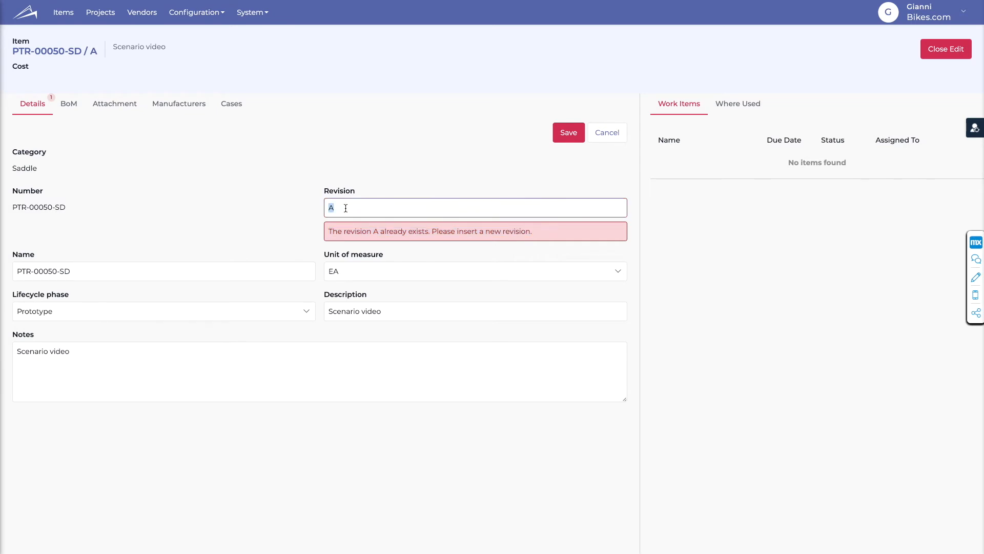
type("B")
left_click(423, 171)
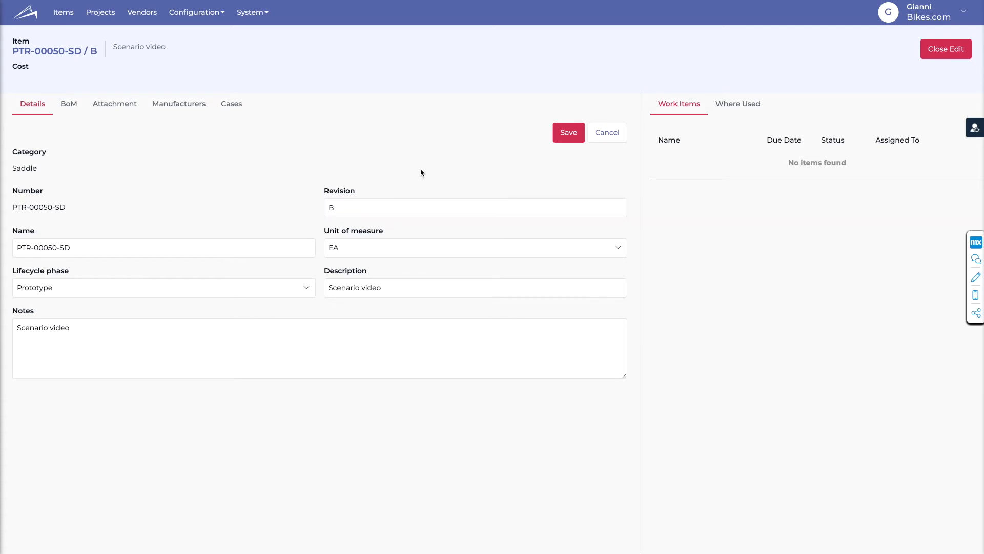
- Save the revision B draft of PTR-00050-SD, close the edit mode, and review its differences from revision A
left_click(564, 134)
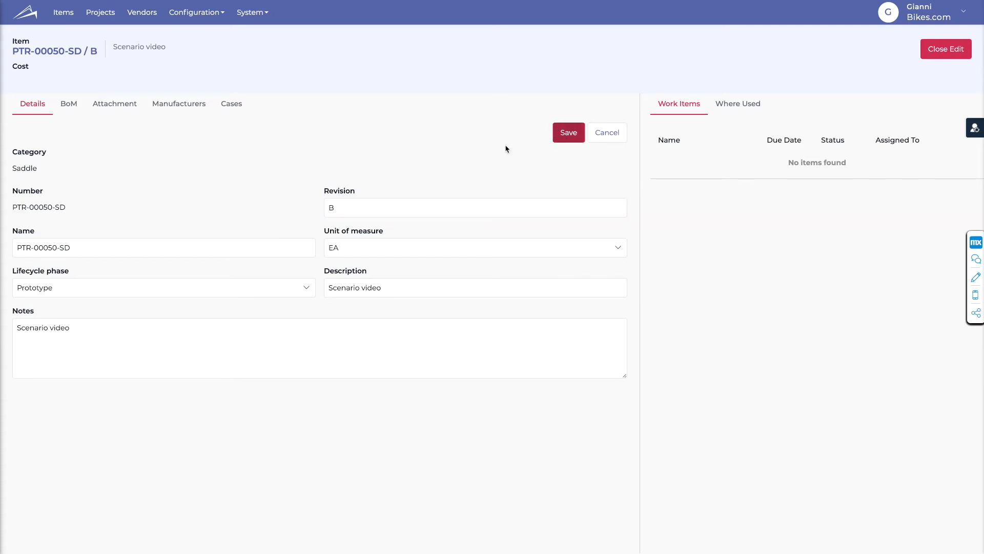
left_click(924, 48)
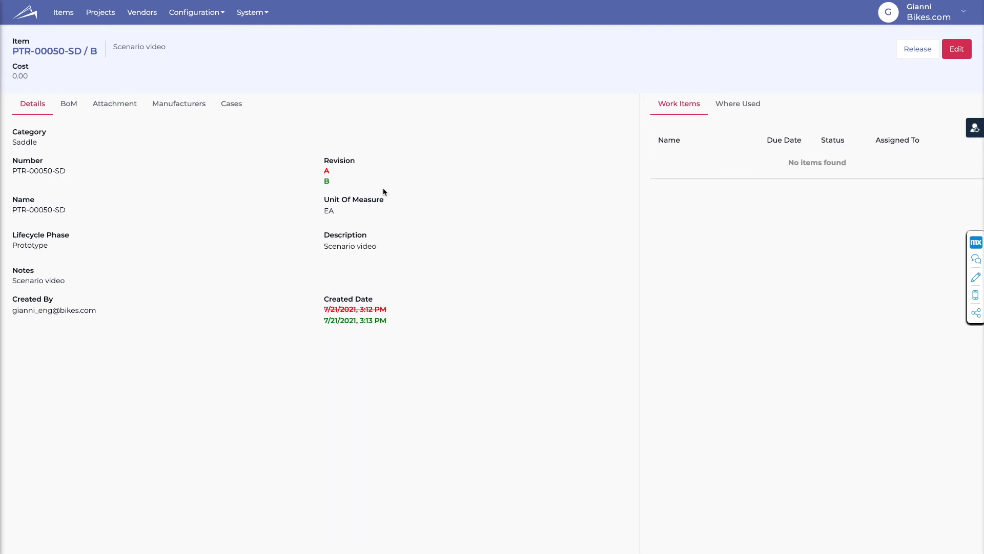
left_click_drag(302, 159, 402, 314)
left_click(402, 324)
- Filter the items overview by the Saddle category and open the draft revision B of PTR-00050-SD
left_click(64, 16)
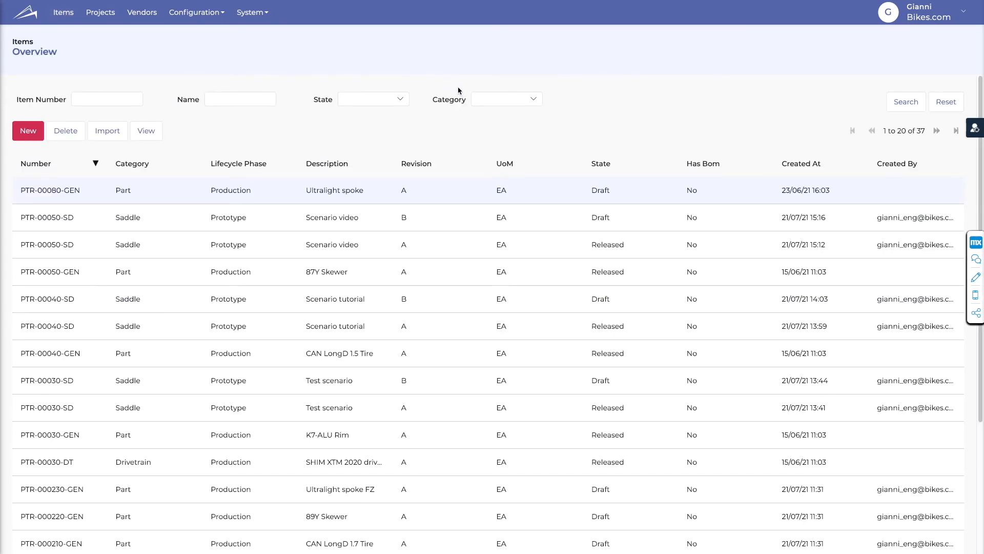
left_click(483, 100)
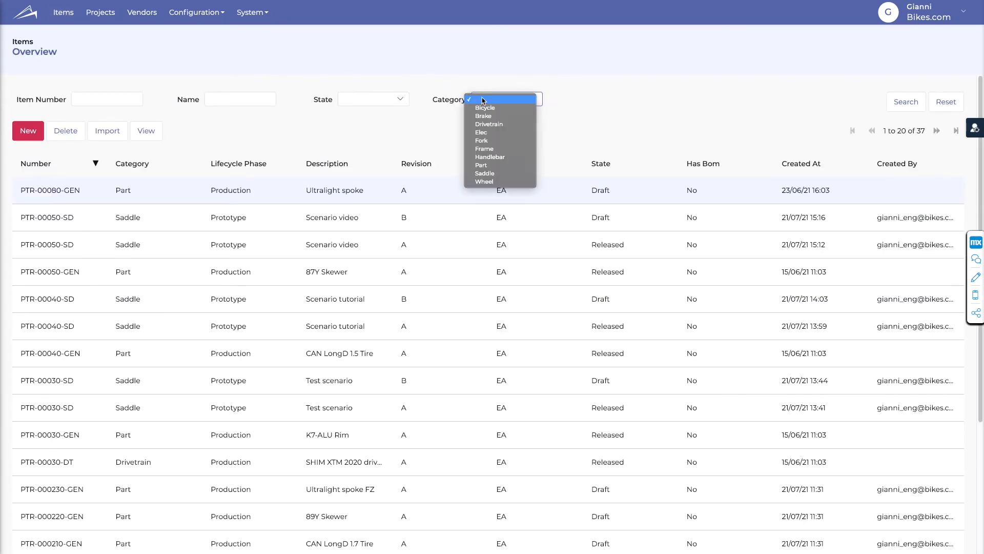
left_click(504, 173)
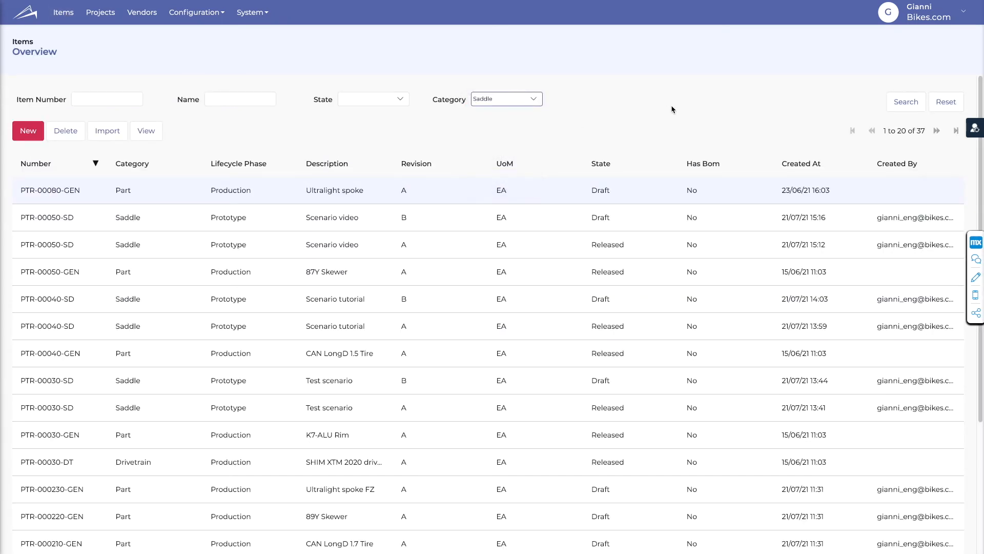
left_click(910, 104)
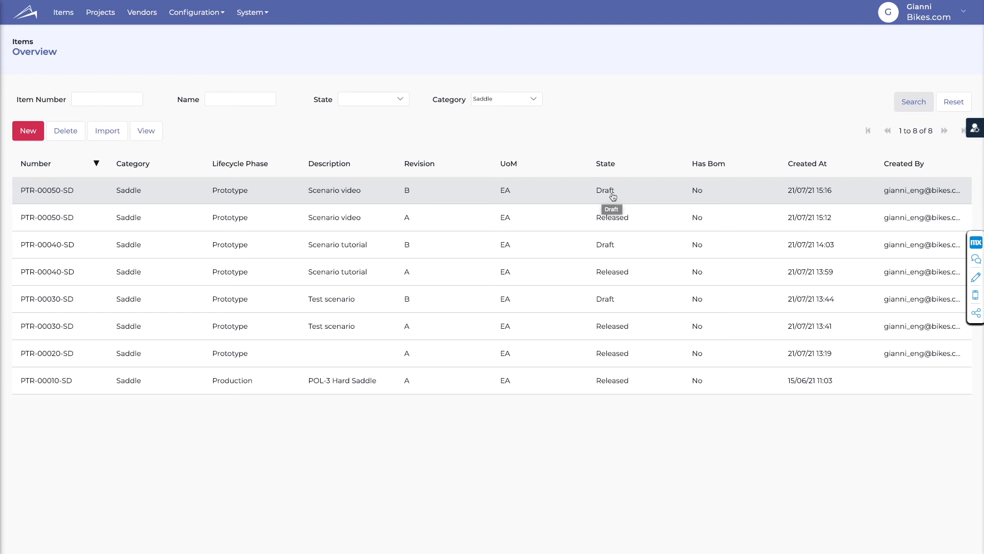
left_click(431, 195)
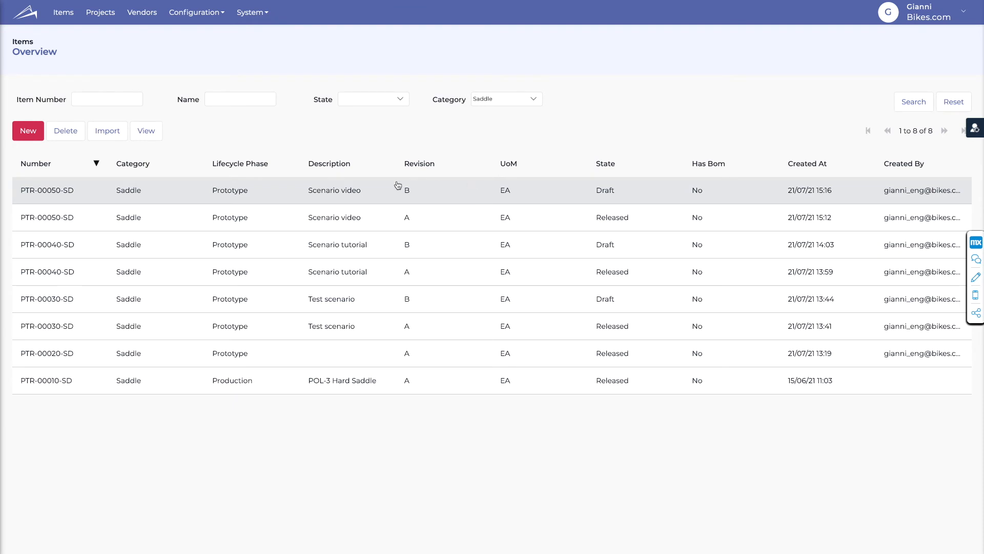
left_click(145, 128)
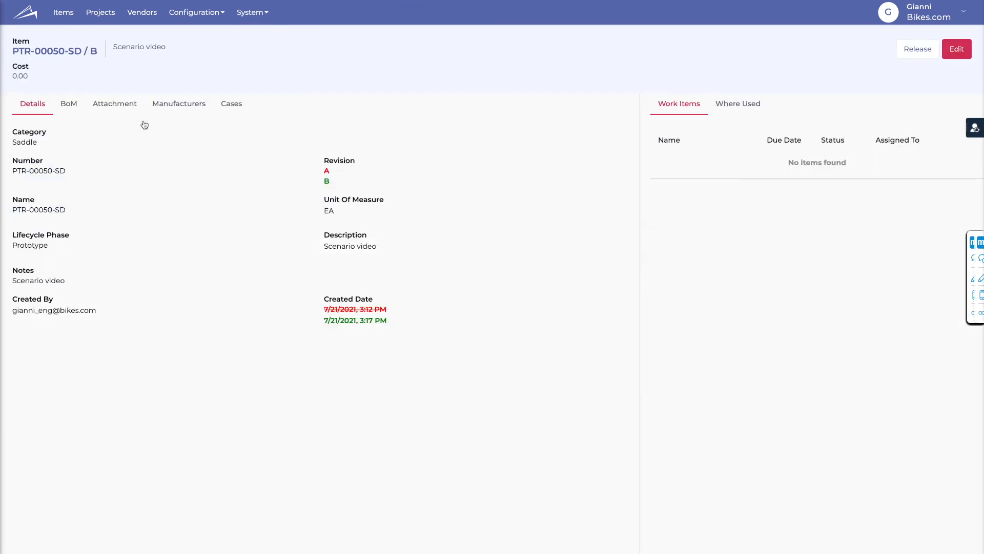
- Delete the spec_saddle.gif attachment from draft revision B in edit mode, and return to the item's details
left_click(121, 109)
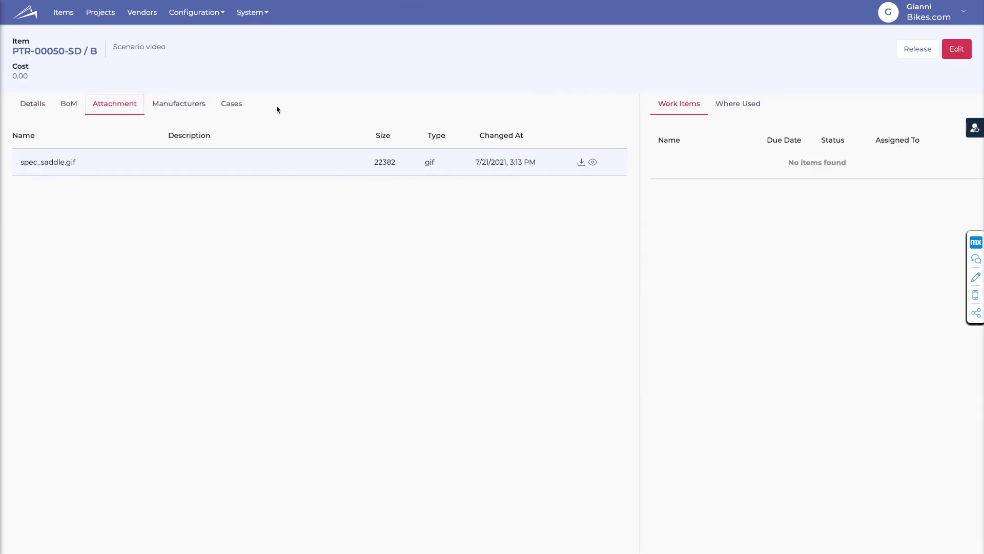
left_click(954, 49)
left_click(97, 176)
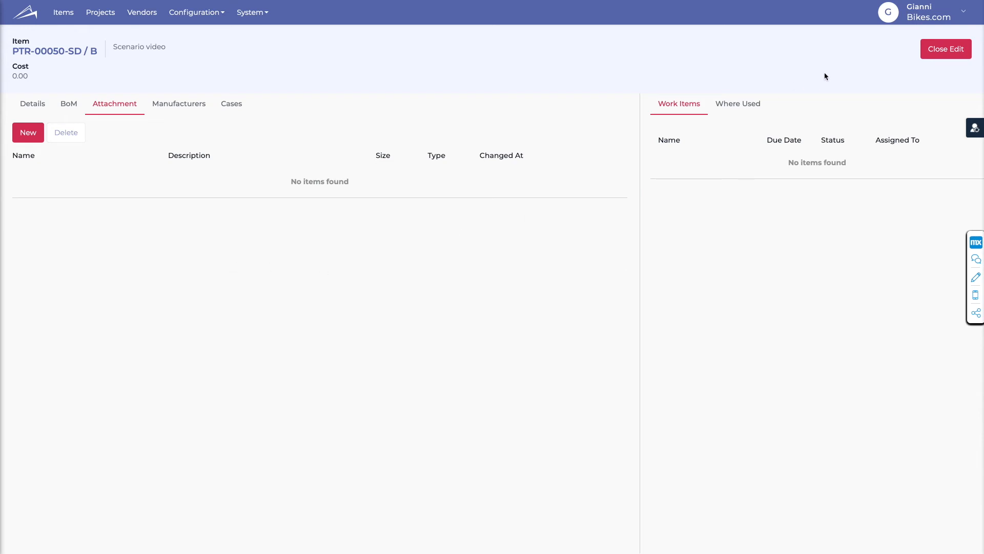
left_click(939, 54)
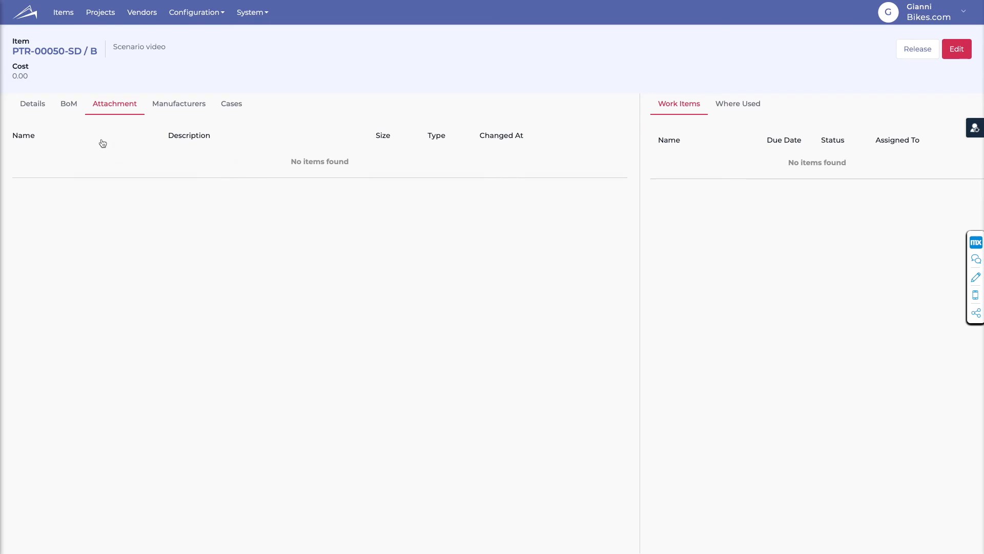
left_click(35, 108)
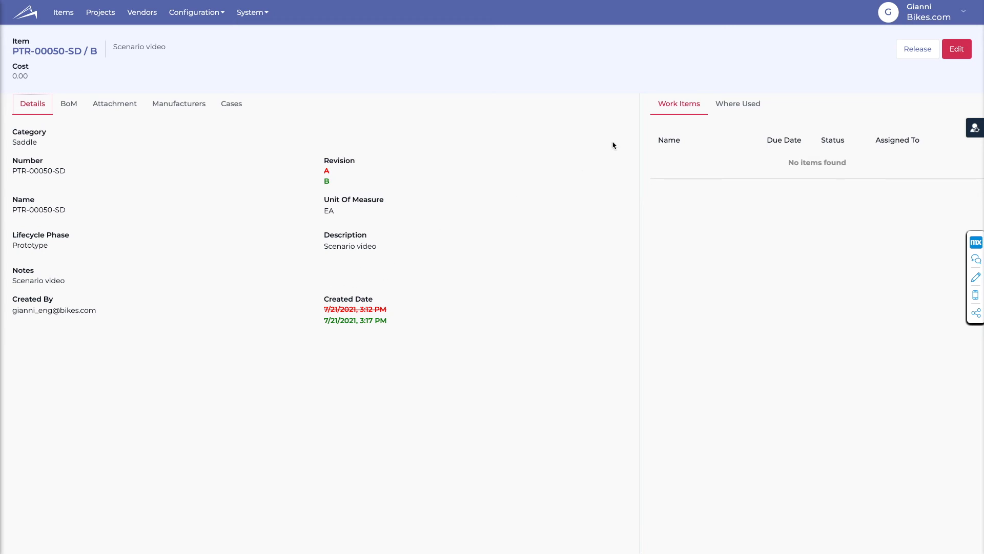
- Try to release revision B of PTR-00050-SD, read the information message, and dismiss it
left_click(917, 49)
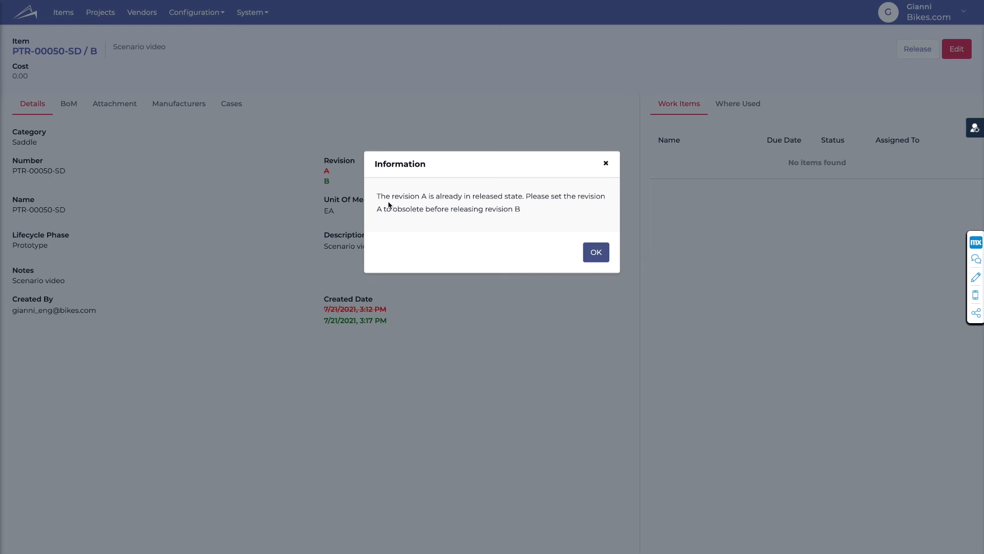
left_click_drag(377, 196, 524, 202)
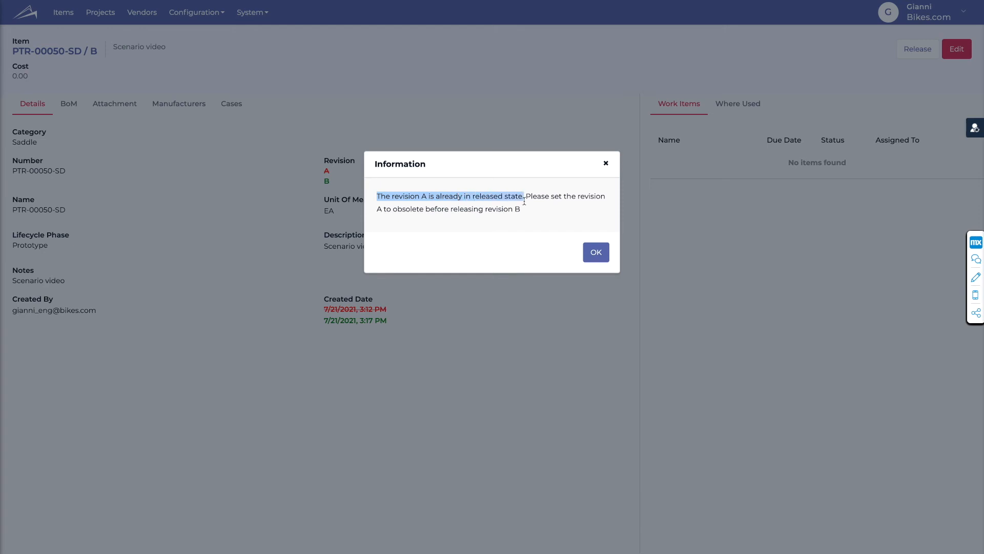
left_click(524, 201)
mouse_move(377, 197)
left_mouse_down()
mouse_move(520, 214)
mouse_move(378, 208)
mouse_move(378, 197)
left_mouse_up()
left_click(521, 215)
left_click(378, 197)
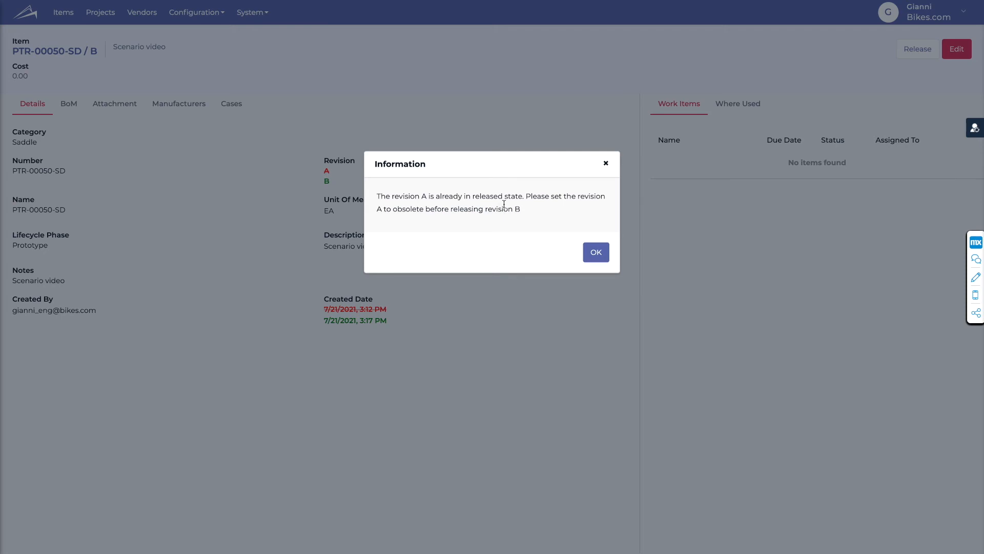
left_click(595, 252)
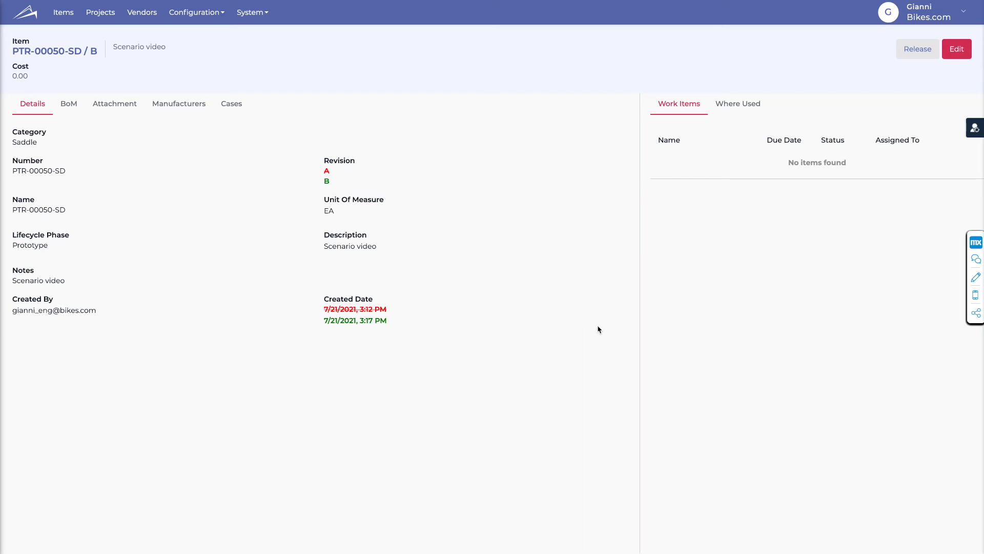
- Open the released revision A of PTR-00050-SD from the Saddle items and set it to obsolete
left_click(65, 17)
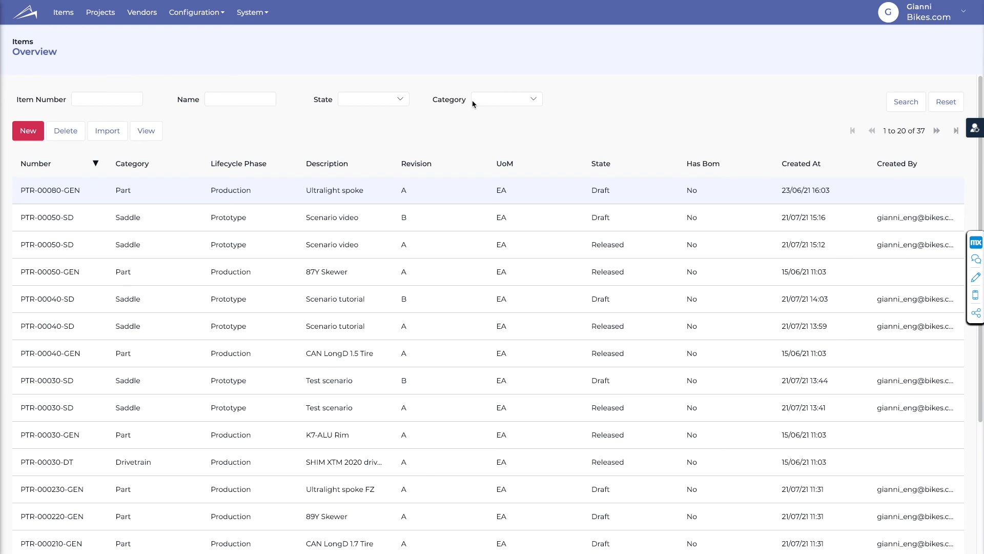
left_click(491, 99)
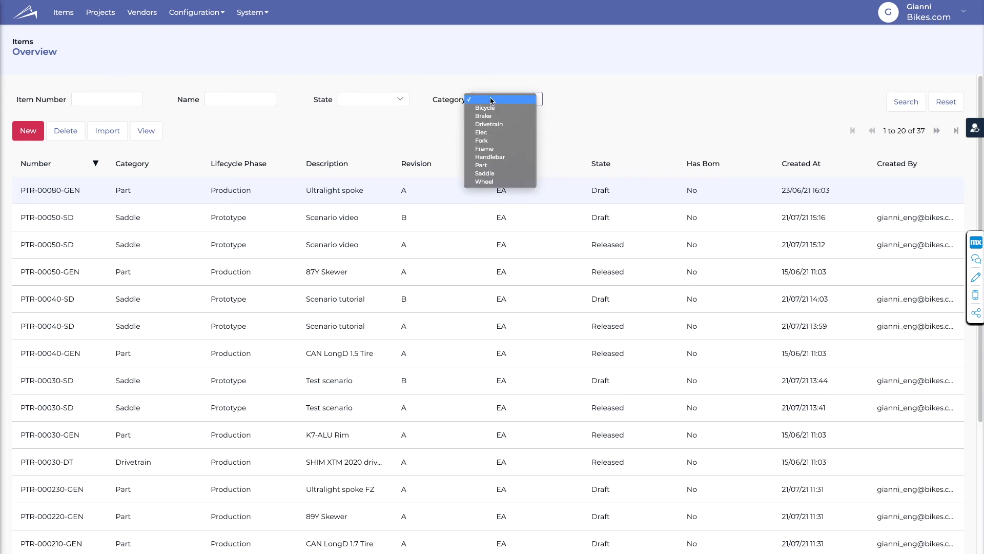
left_click(500, 174)
left_click(903, 102)
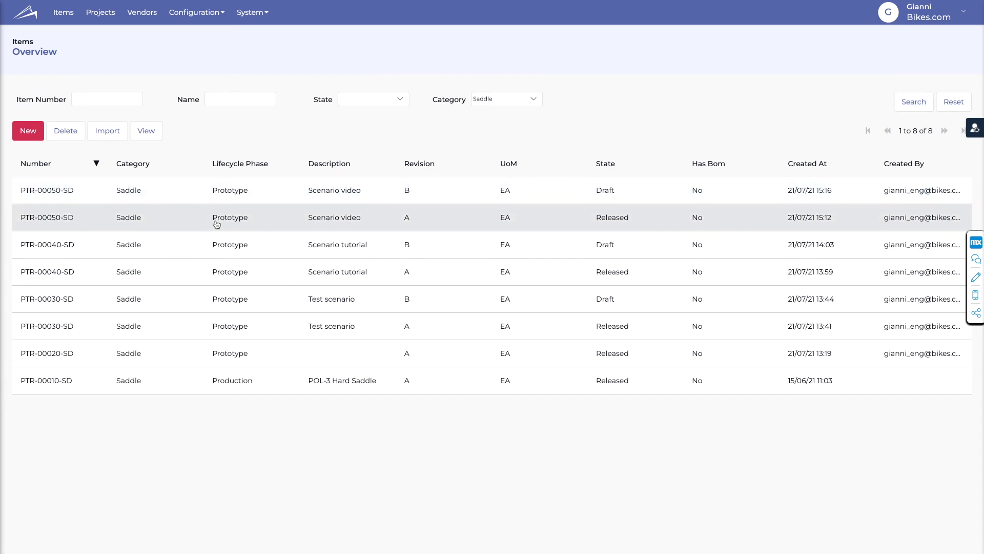
left_click(45, 220)
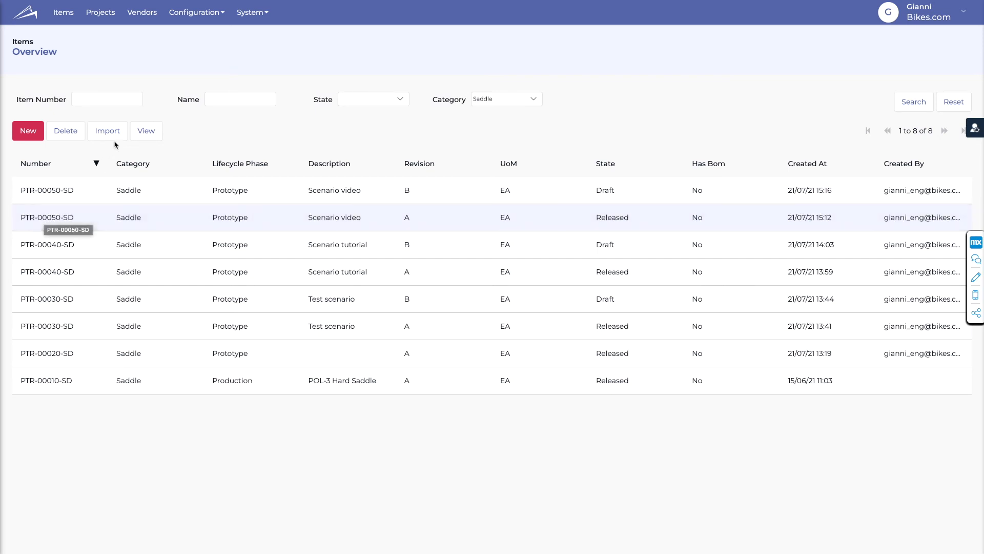
left_click(144, 131)
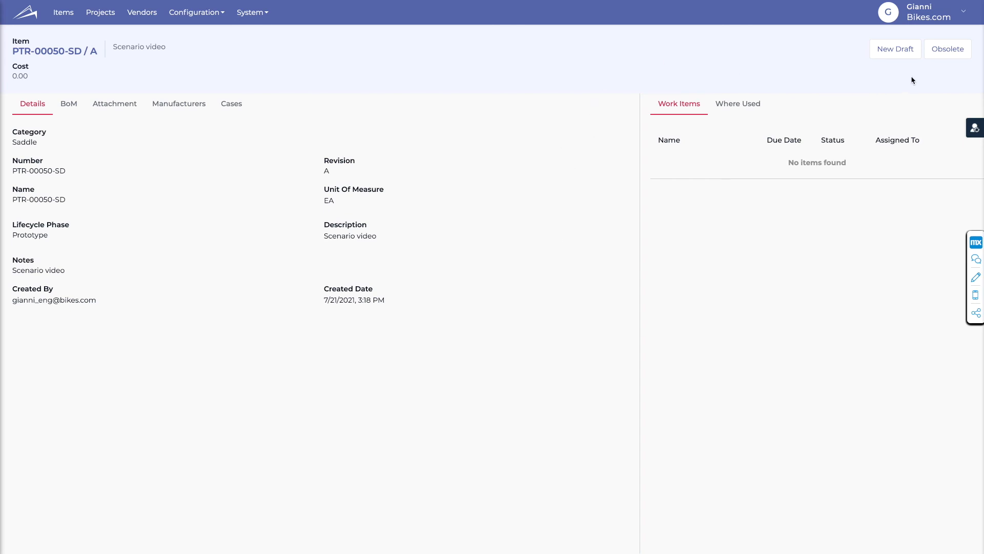
left_click(957, 49)
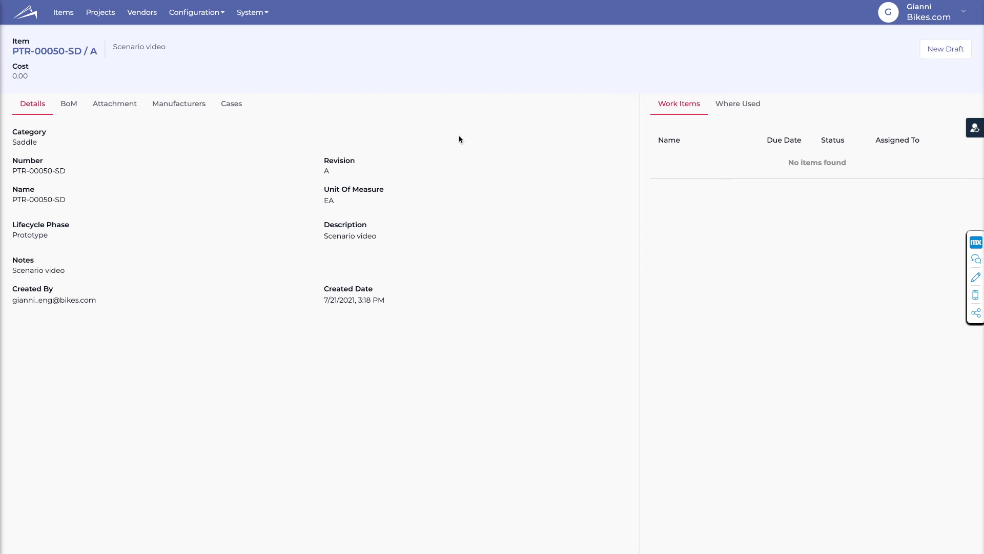
- Filter the items by Saddle, check revision A's state, and open and release revision B of PTR-00050-SD
left_click(59, 15)
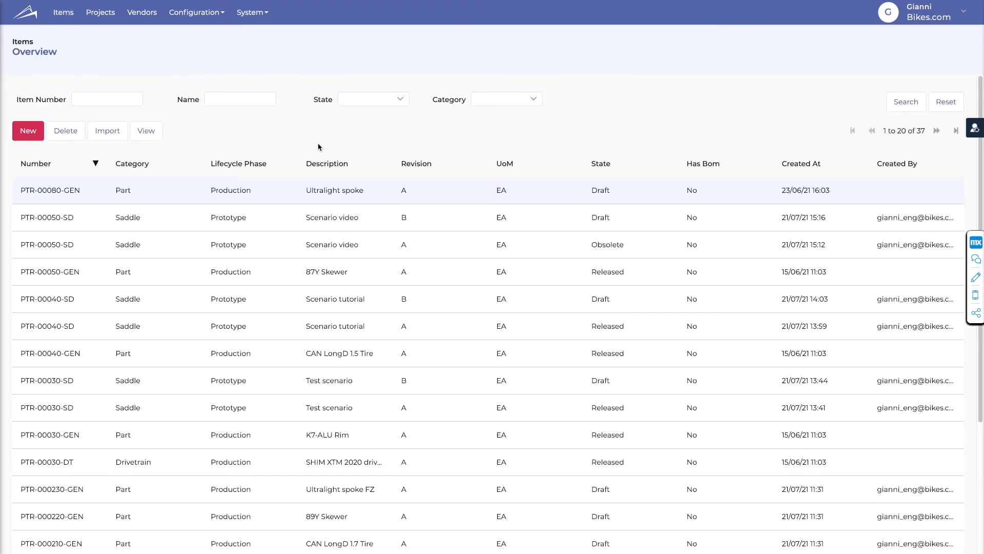
left_click(472, 100)
left_click(484, 173)
left_click(915, 103)
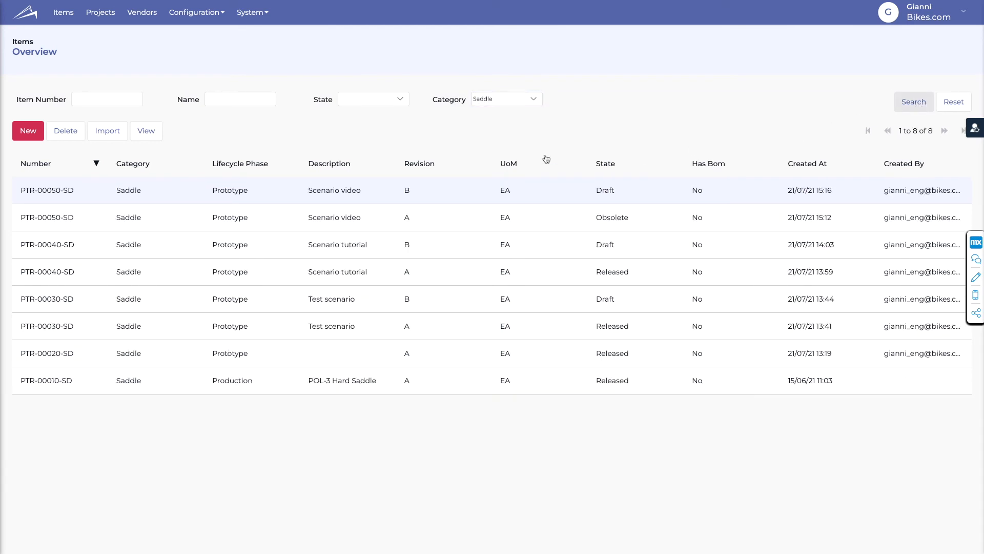
left_click_drag(596, 218, 634, 221)
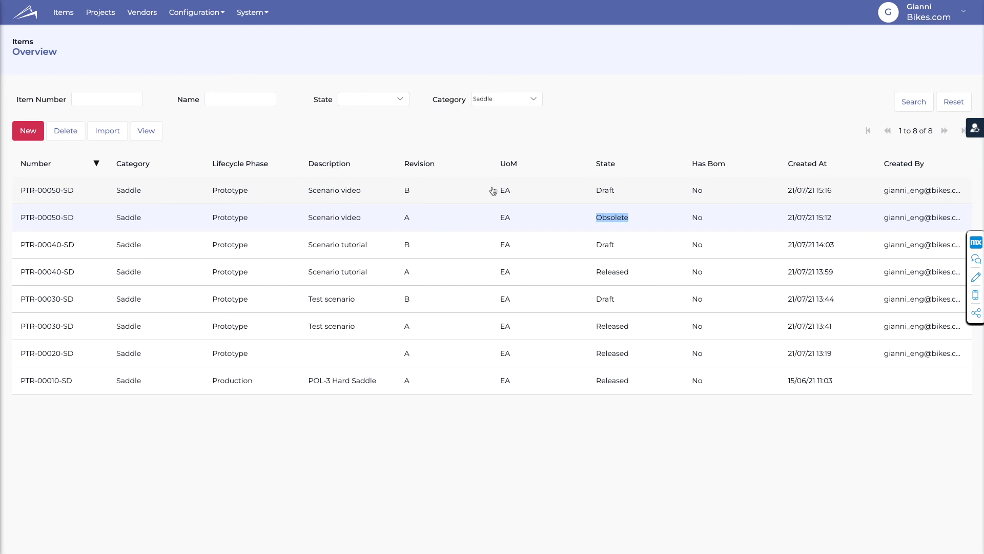
left_click(552, 192)
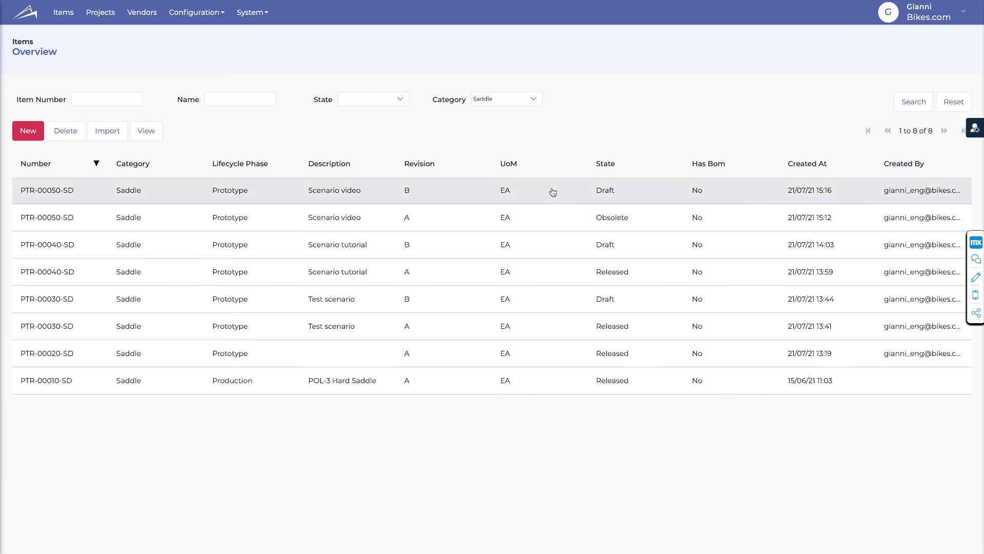
left_click(146, 131)
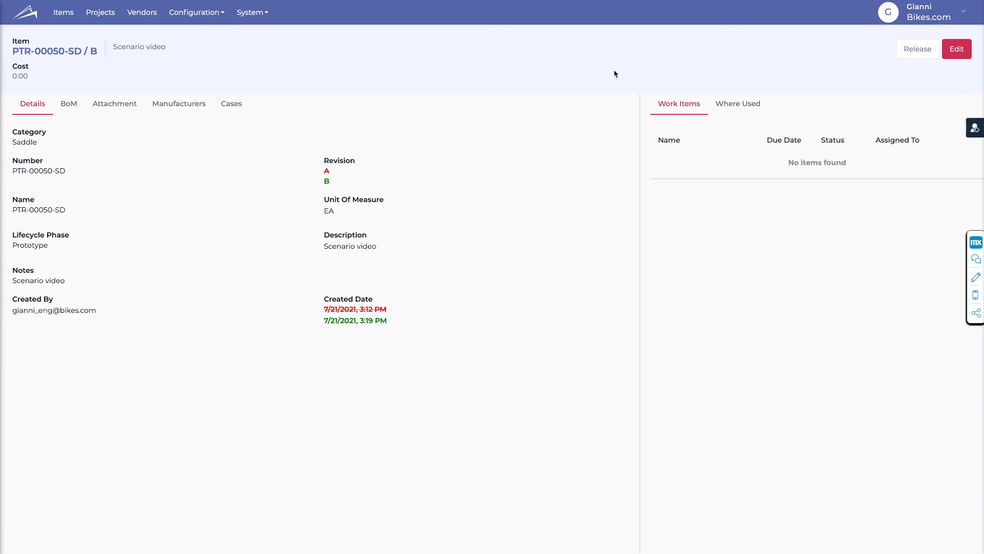
left_click(915, 50)
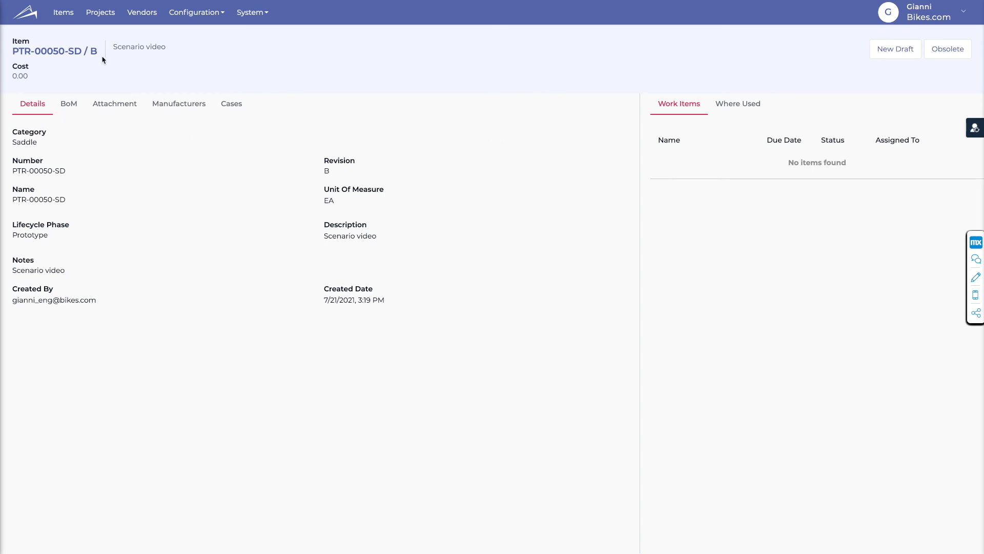
- Filter the items overview by Saddle again and view the details of revision A of PTR-00050-SD
left_click(64, 12)
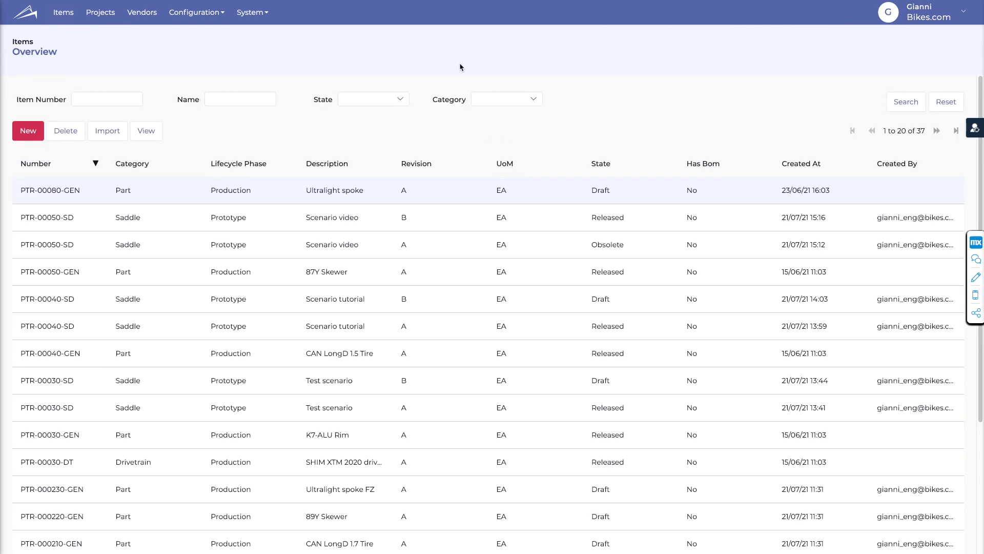
left_click(508, 101)
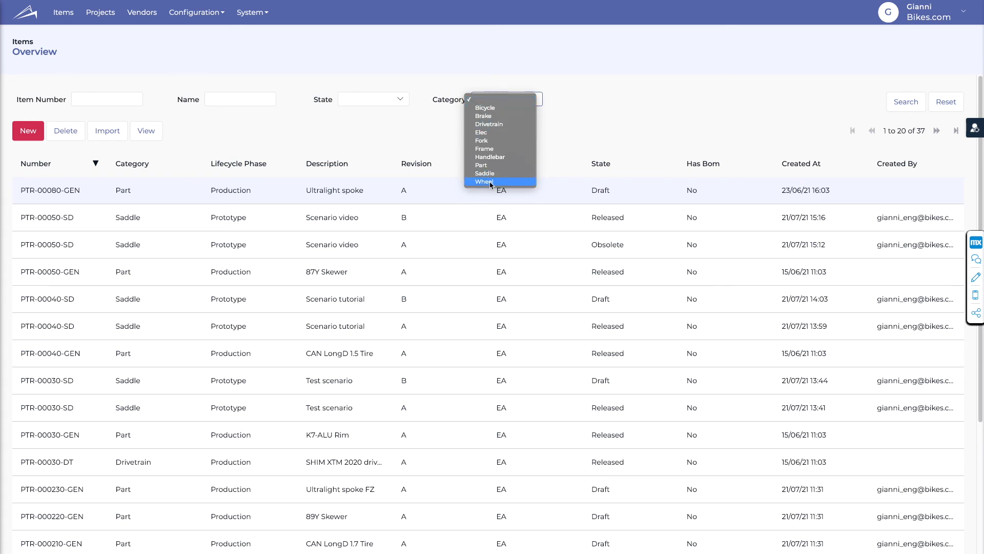
left_click(556, 142)
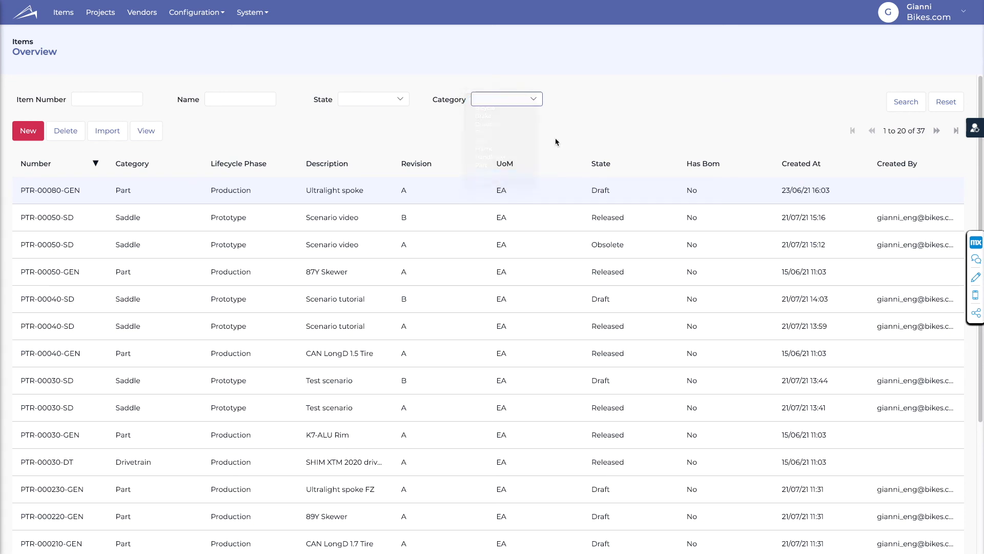
left_click(902, 101)
left_click(426, 221)
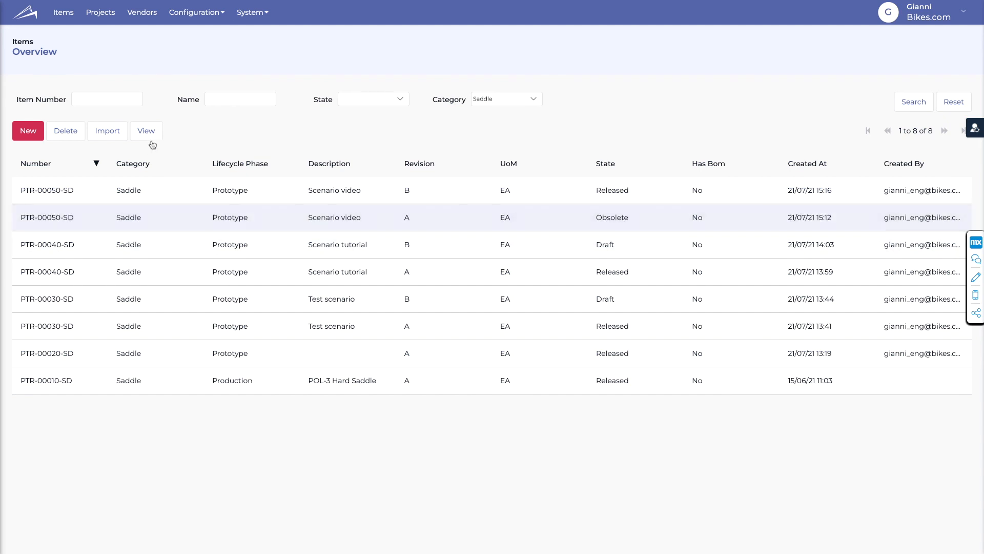
left_click(148, 130)
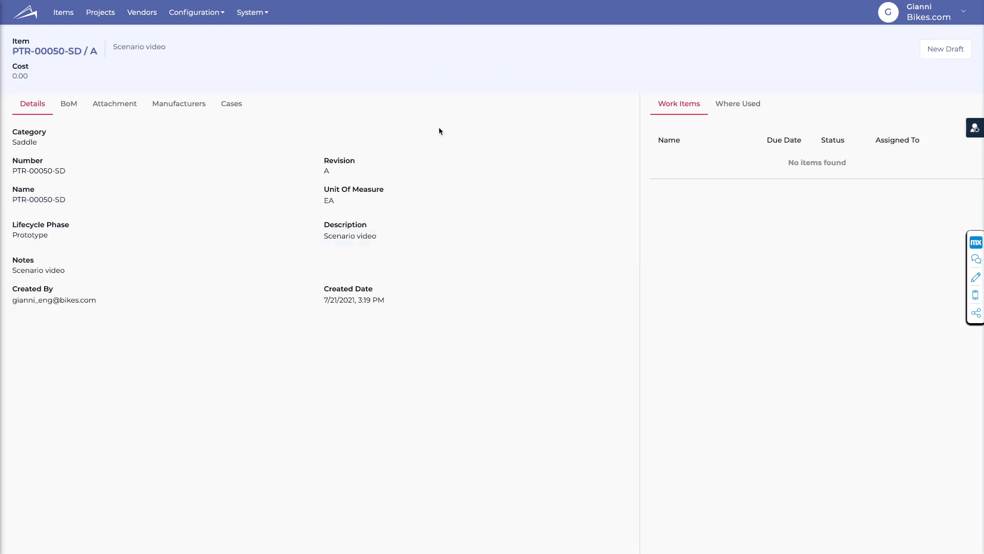